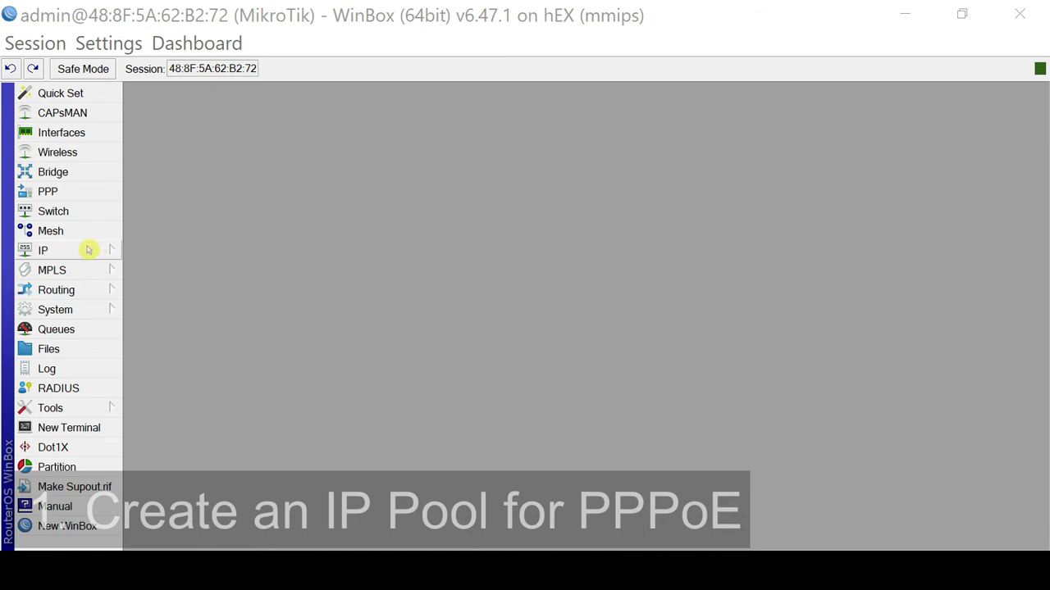
Open the IP Pool list and start a new address pool.
left_click(88, 250)
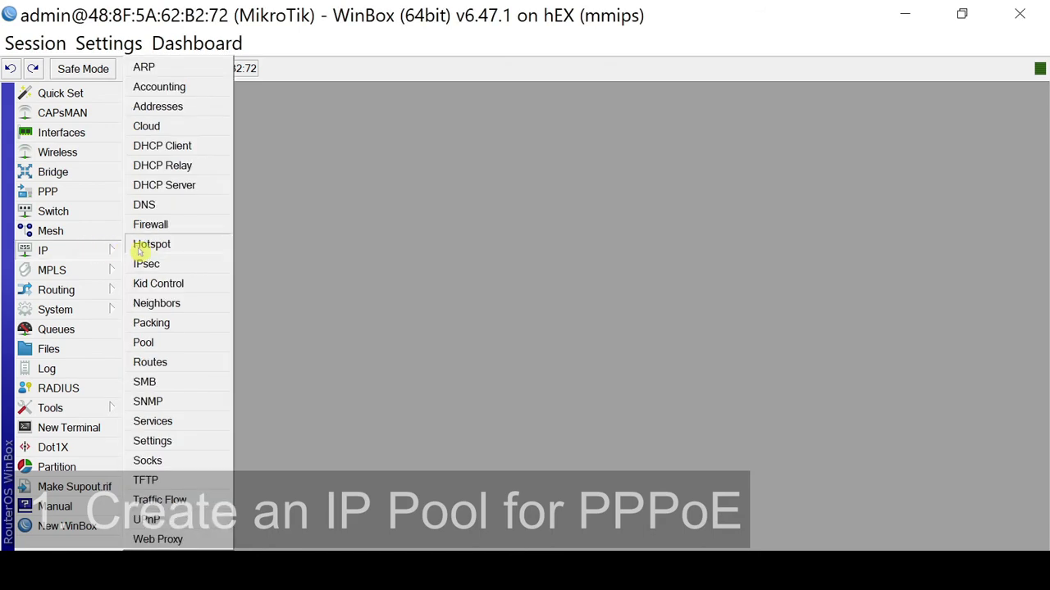
left_click(201, 346)
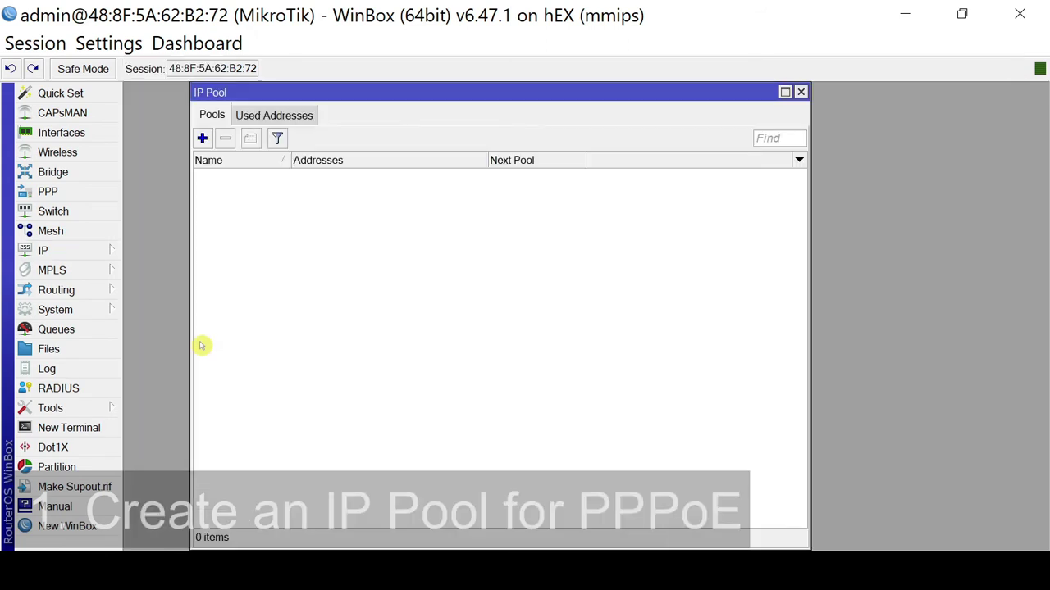
mouse_move(293, 91)
left_mouse_down()
mouse_move(296, 117)
mouse_move(277, 104)
left_mouse_up()
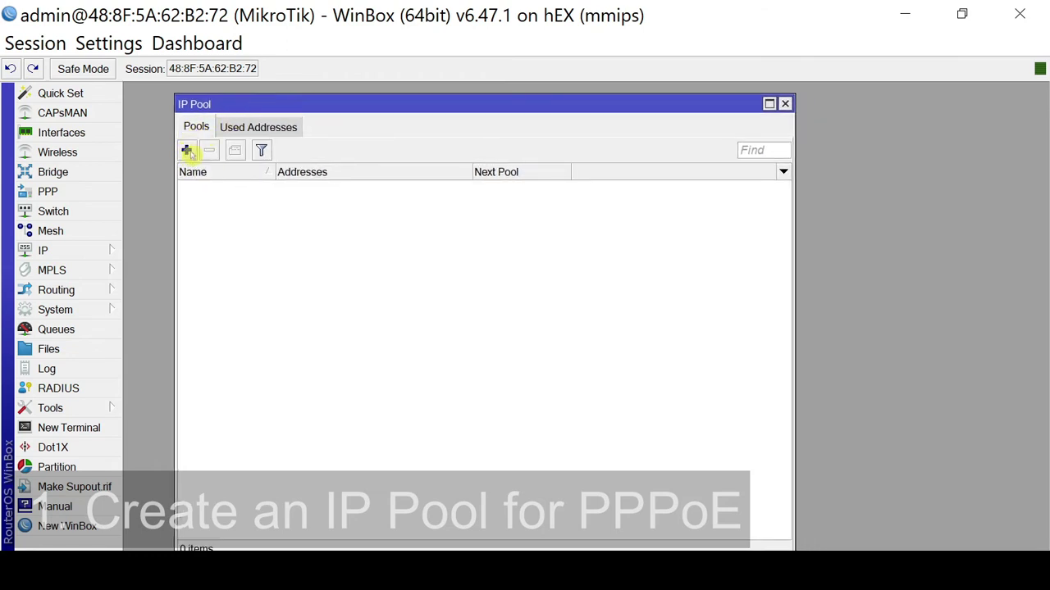
left_click(188, 151)
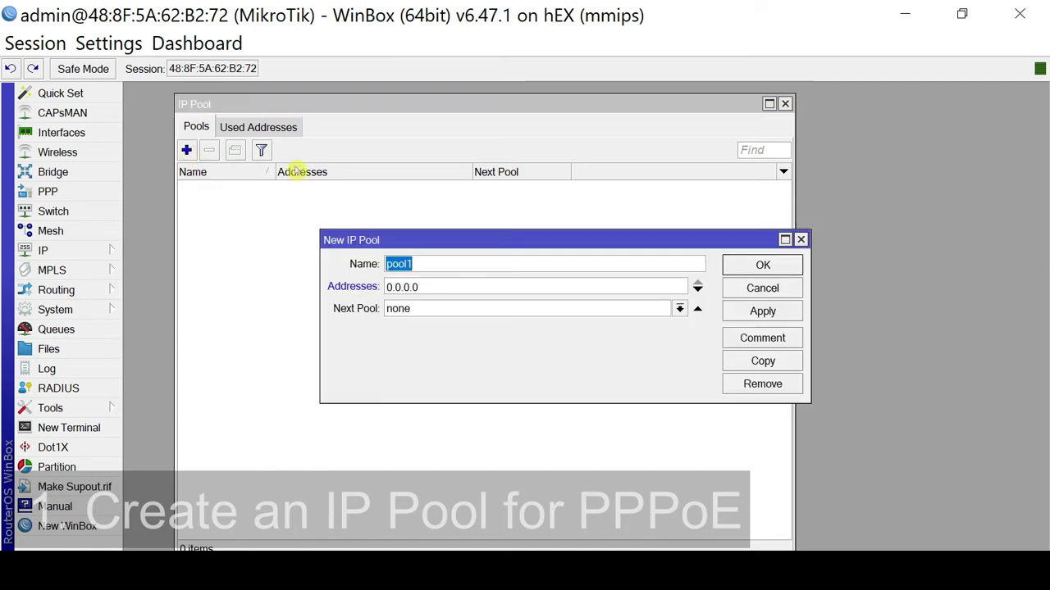
left_click_drag(501, 237, 384, 235)
Name the pool PPPoE-Pool-5MB with addresses 10.5.0.10-10.5.0.250 and save it.
left_click(295, 260)
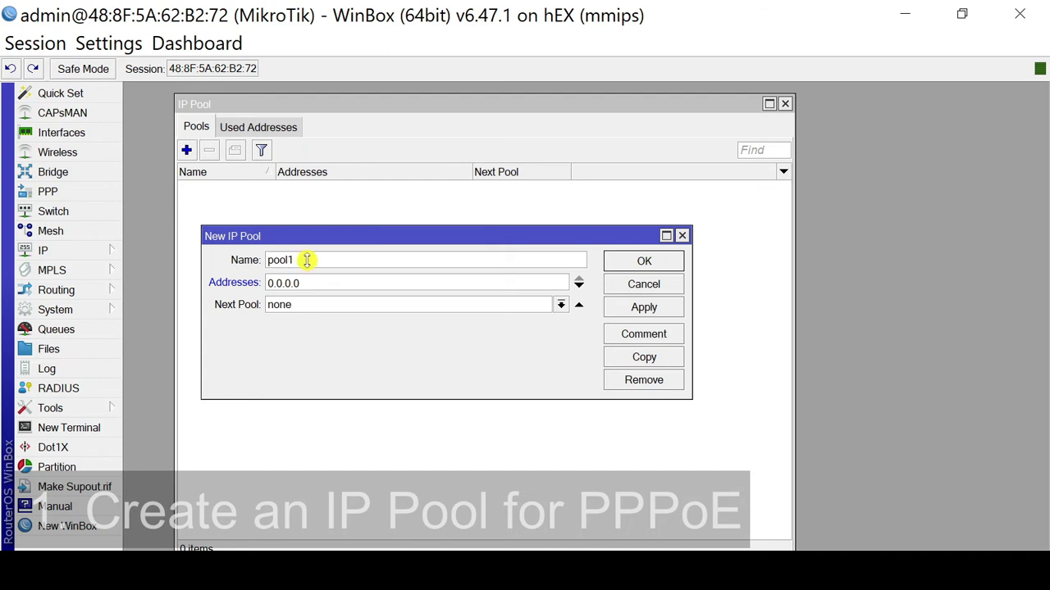
left_click_drag(306, 259, 242, 261)
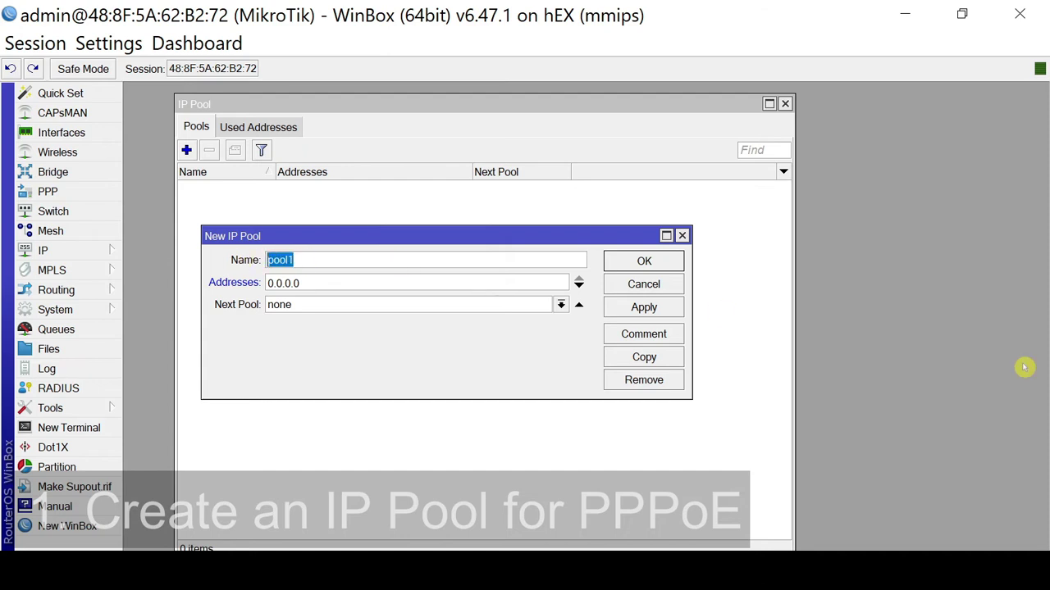
type("PPPoE-Pool-")
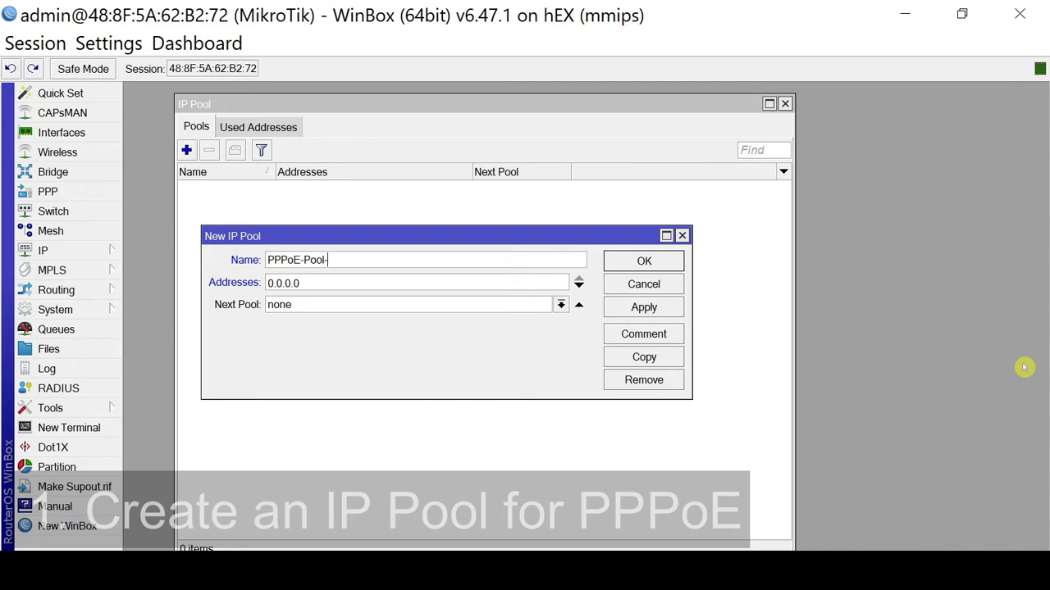
type("5MB")
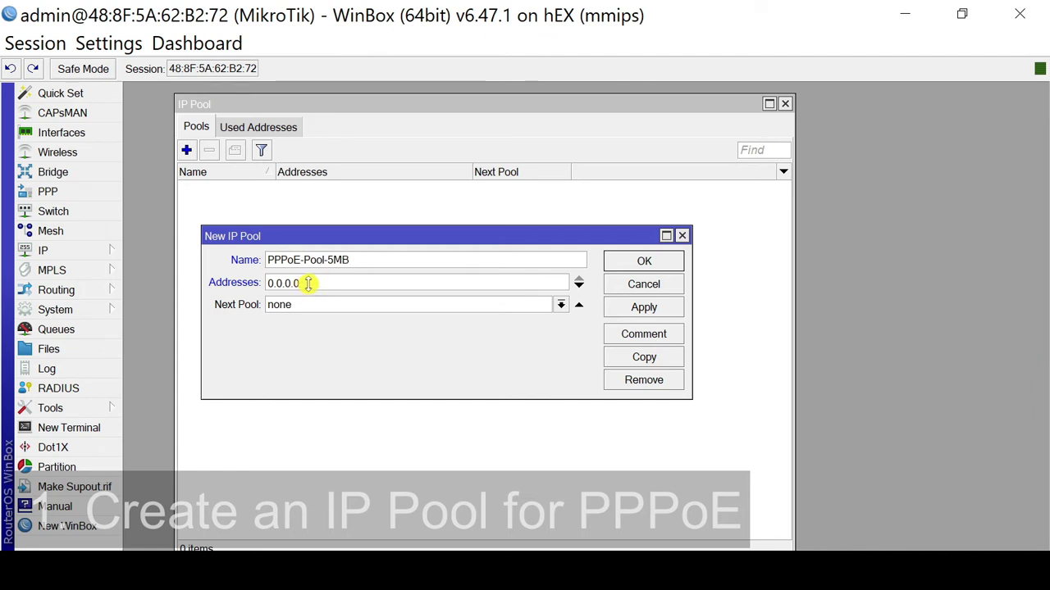
left_click_drag(302, 283, 235, 284)
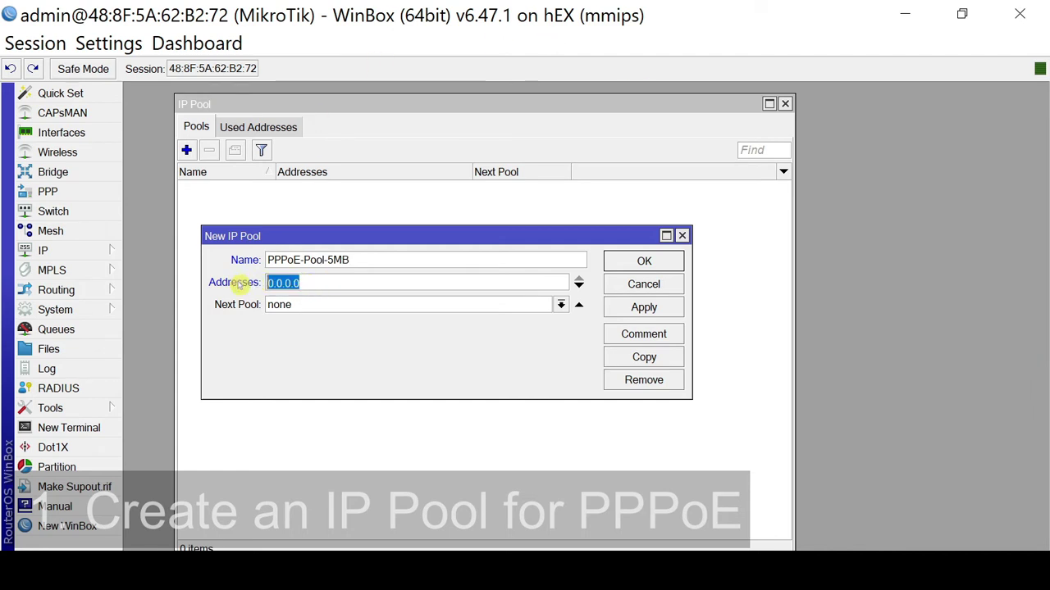
type("10.")
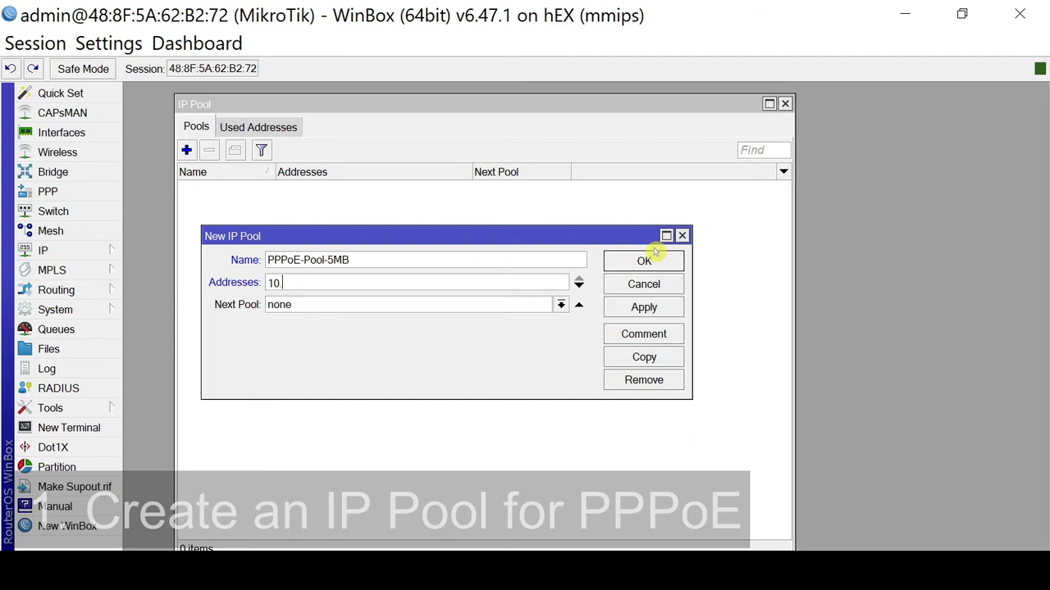
type("5.0.10-10.5.0.250")
left_click_drag(375, 284, 256, 301)
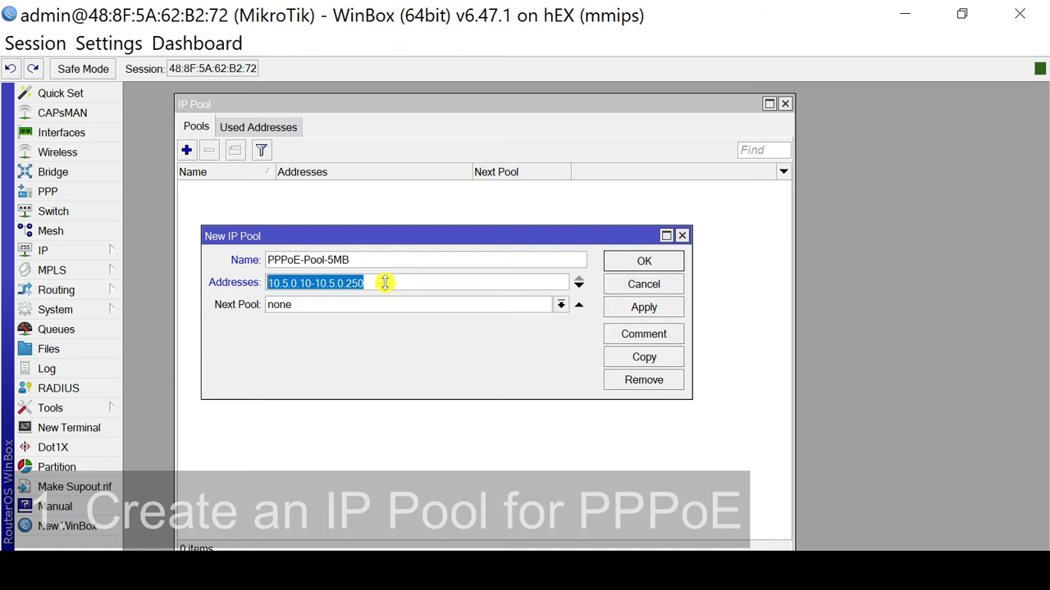
left_click(669, 310)
left_click(661, 262)
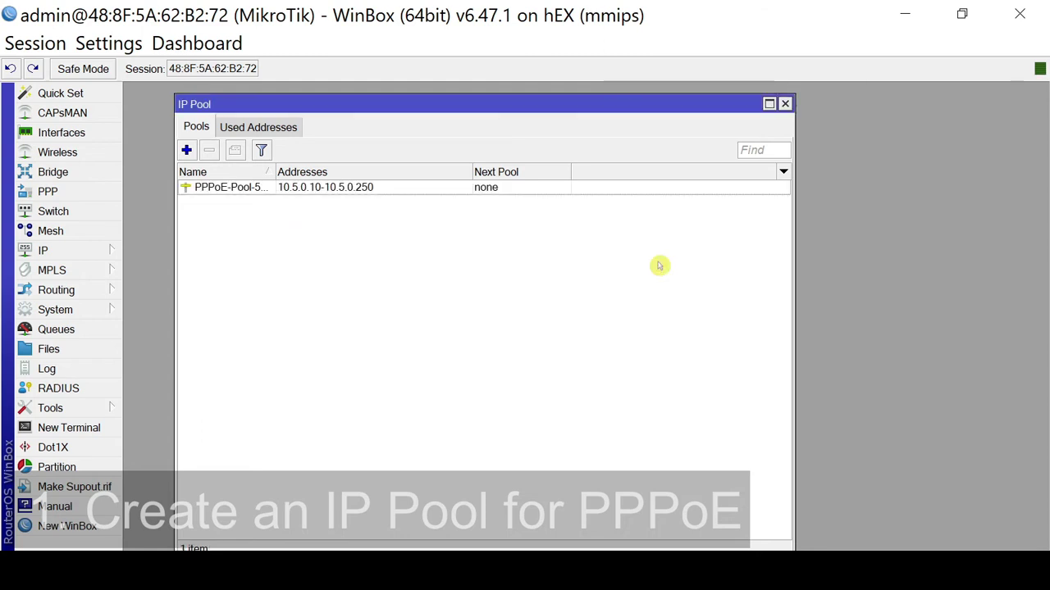
mouse_move(274, 170)
left_mouse_down()
mouse_move(305, 169)
mouse_move(295, 170)
left_mouse_up()
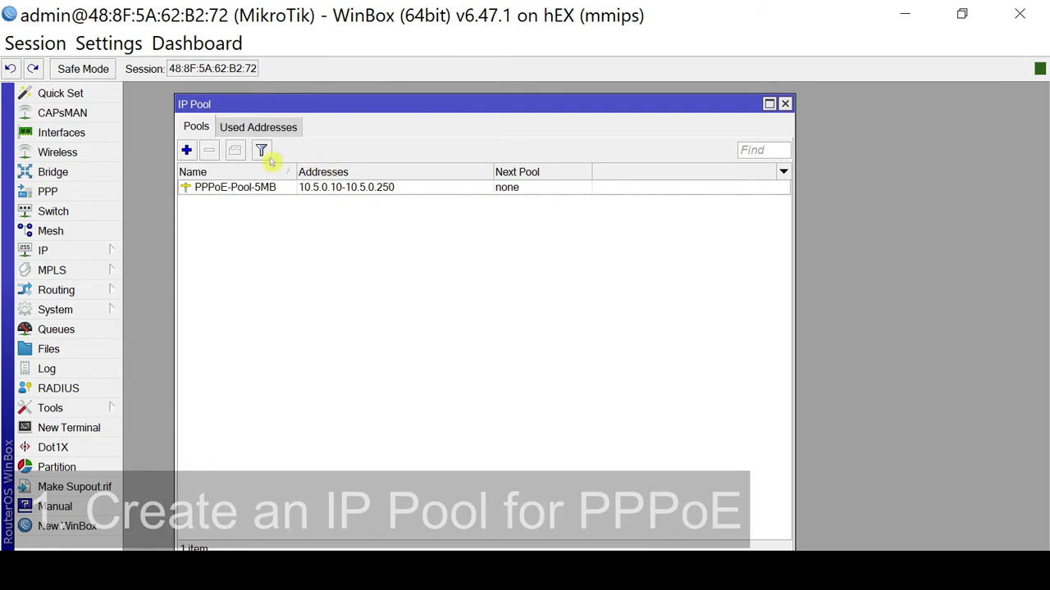
Save pool PPPoE-Pool-10MB with range 10.10.0.10-10.10.0.250, then review both pools.
left_click(187, 150)
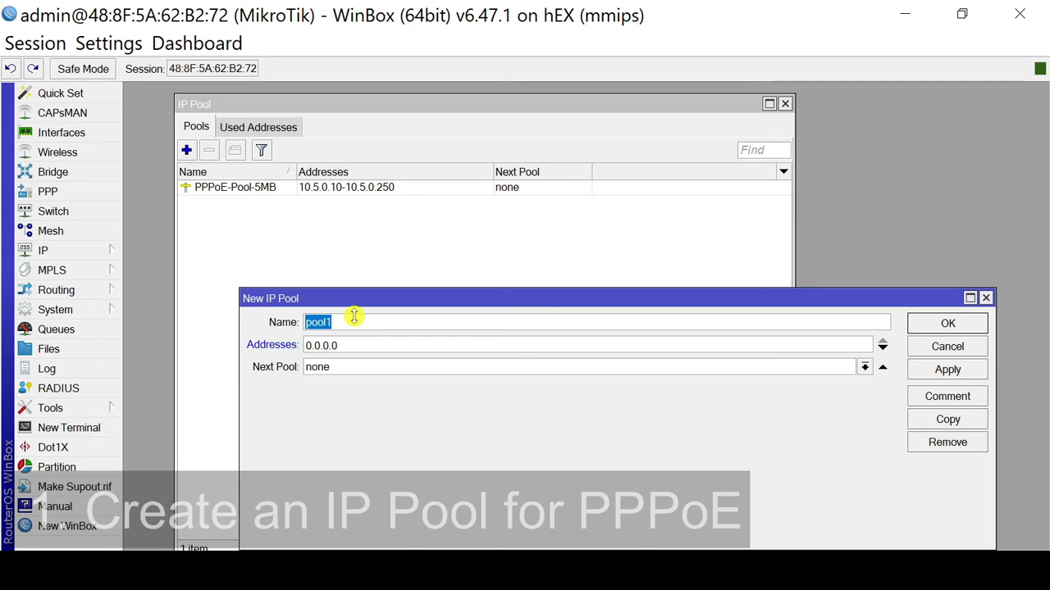
type("PPPoE-Pool-10MB")
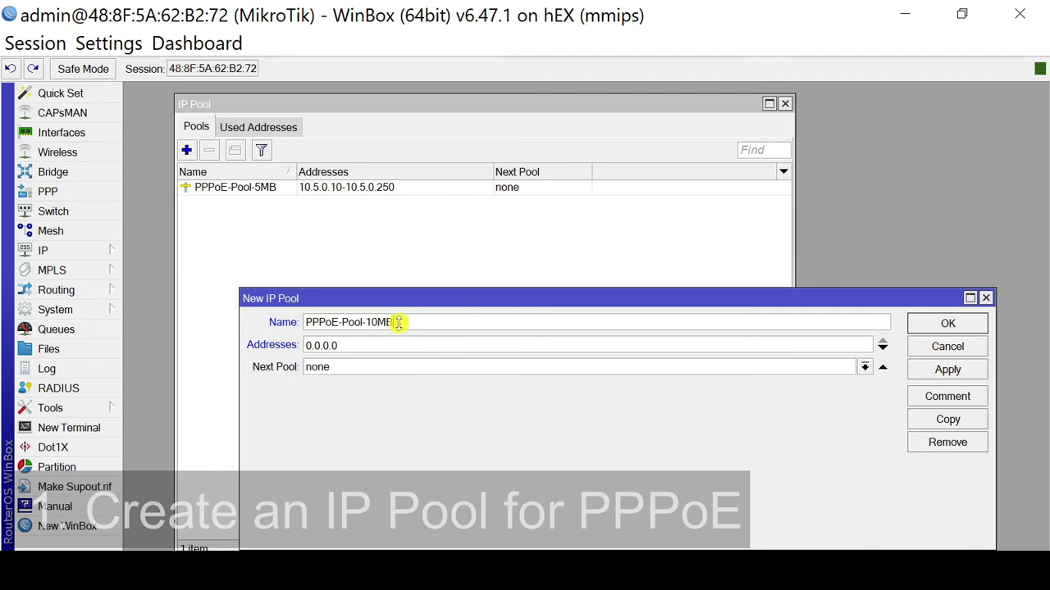
left_click_drag(337, 347, 246, 343)
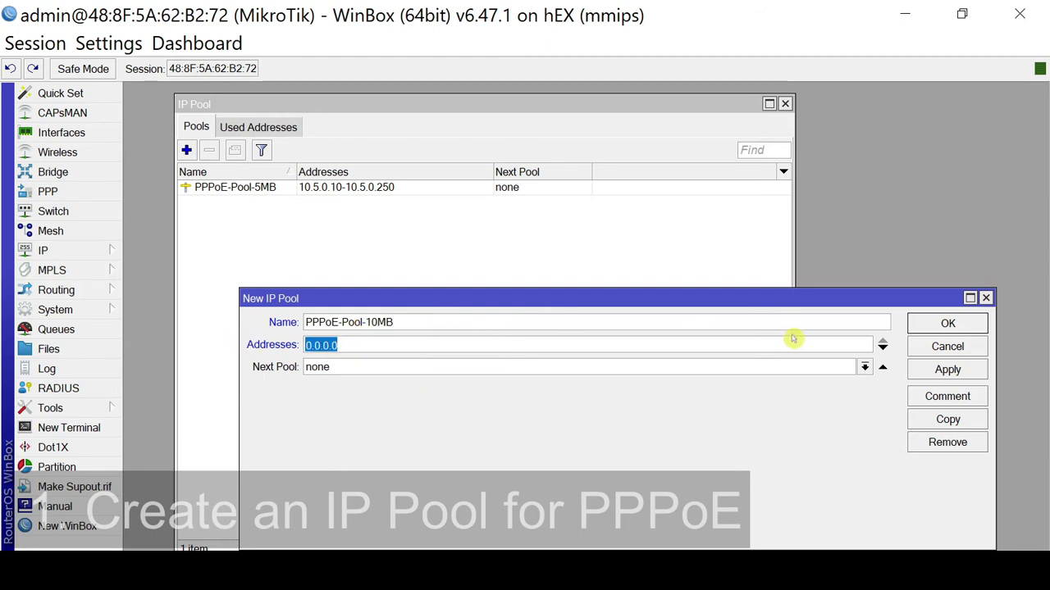
type("10.10.0.10")
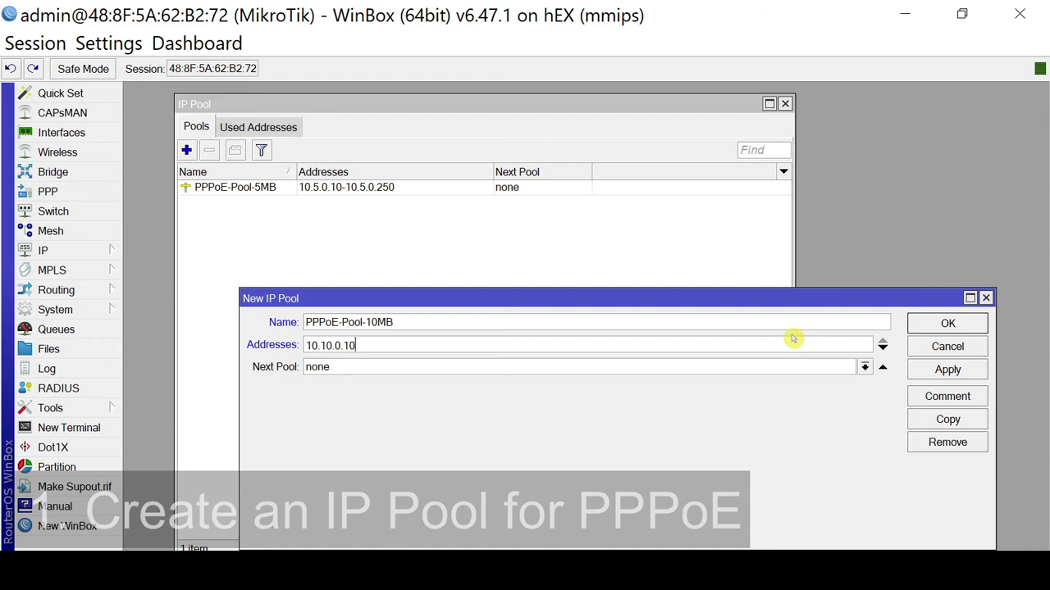
type("-10.10.0.250")
left_click_drag(420, 345, 283, 345)
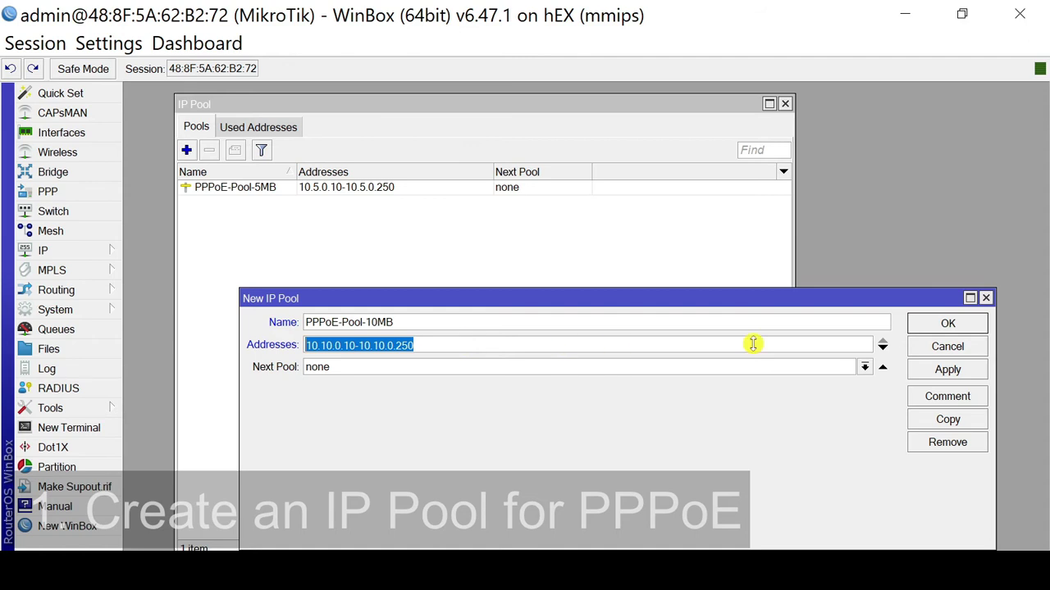
left_click(943, 371)
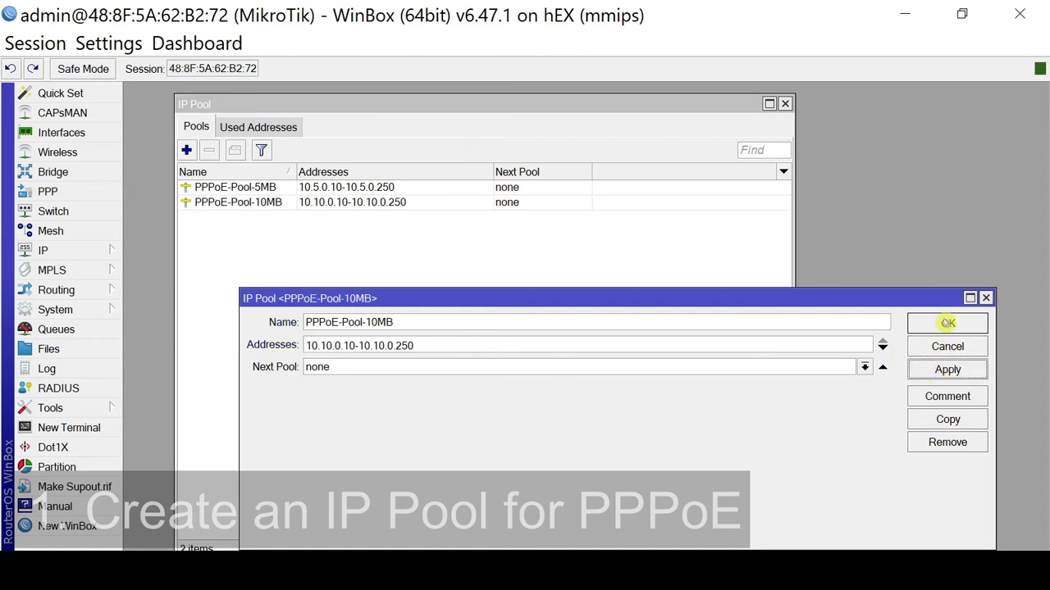
left_click(947, 323)
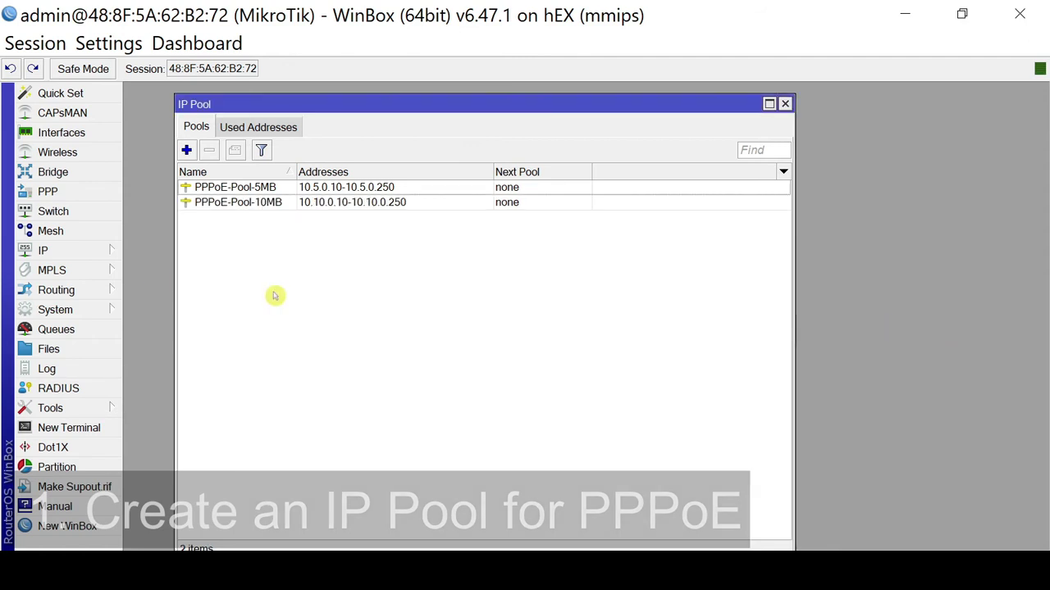
left_click(287, 188)
left_click(283, 204)
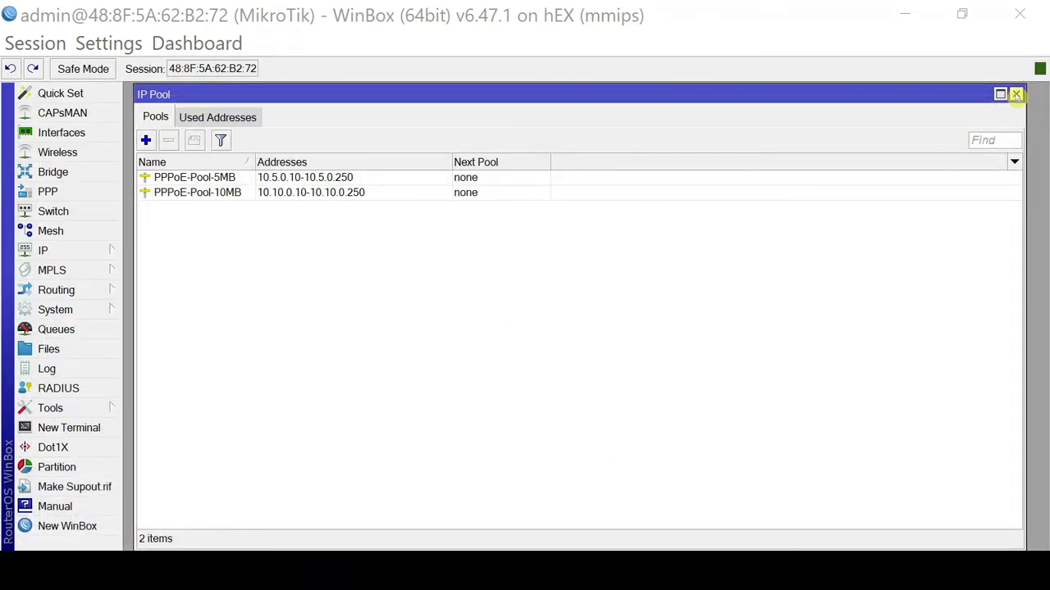
Leave IP Pools for PPP Profiles, review default and default-encryption, and add a profile.
left_click(1015, 94)
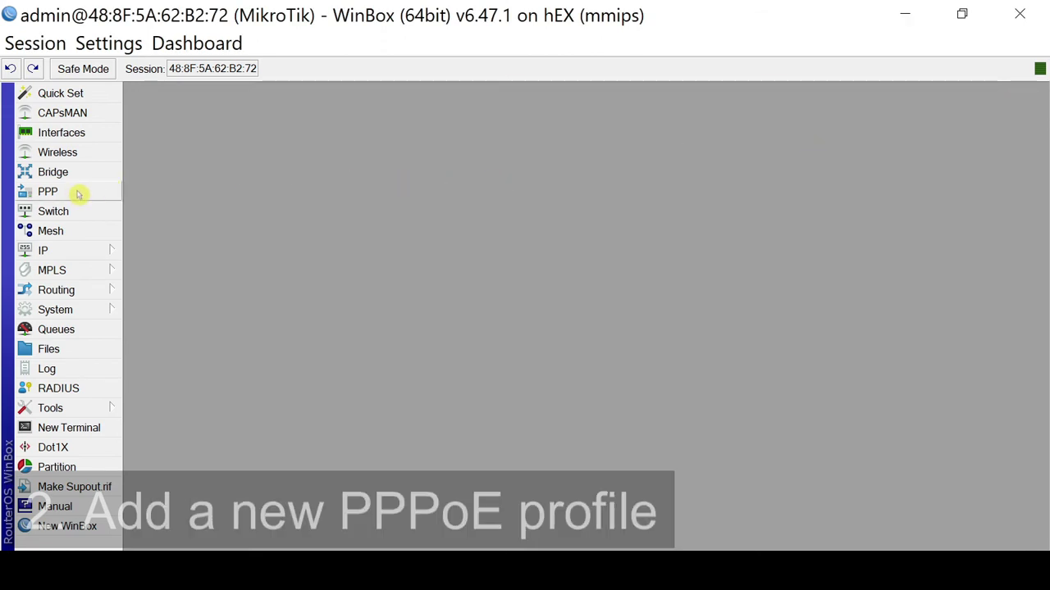
left_click(78, 194)
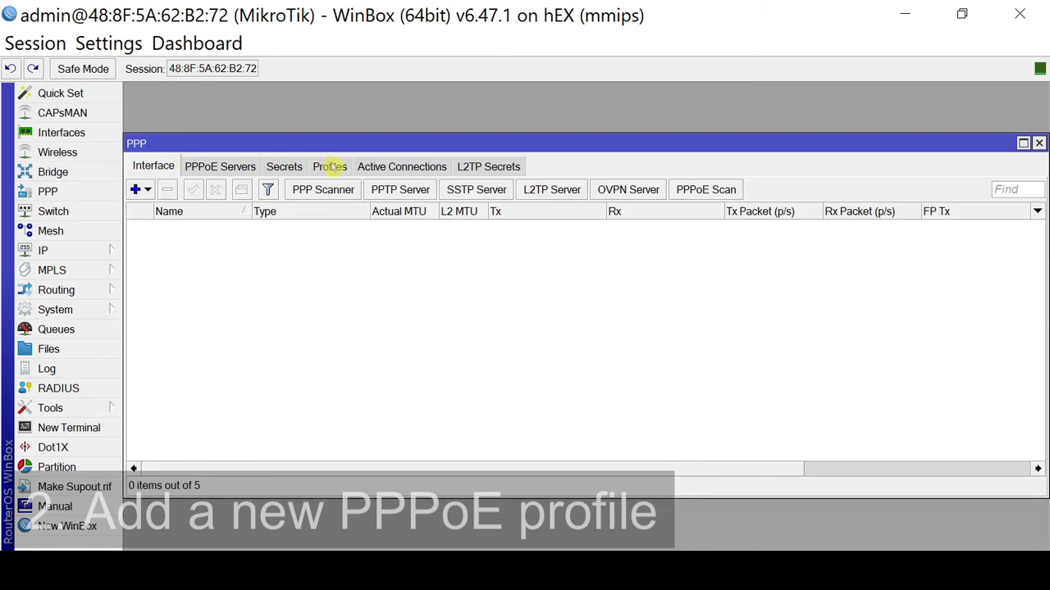
left_click(334, 167)
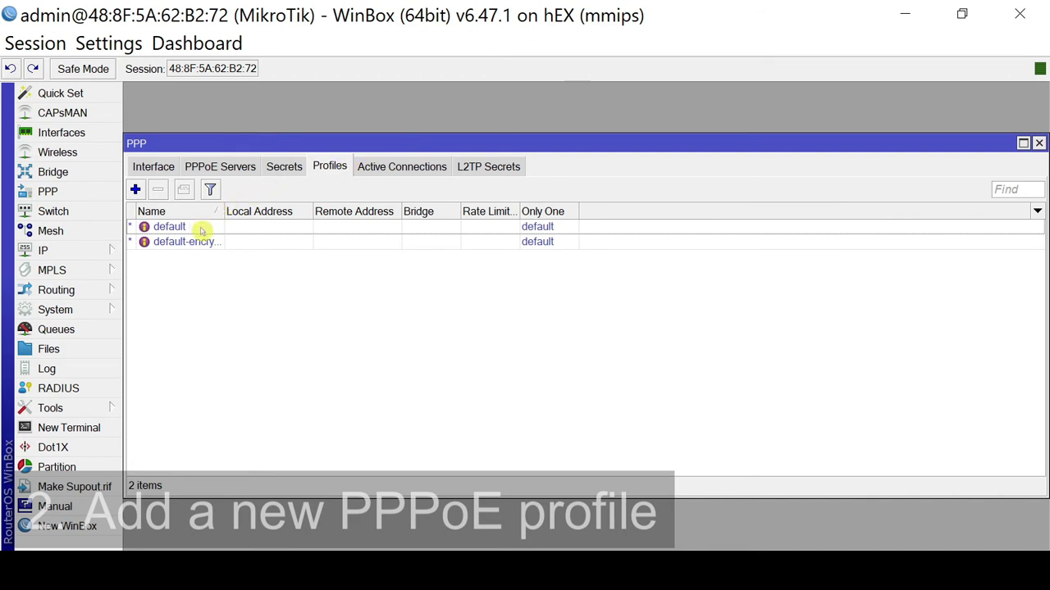
left_click(202, 228)
left_click(203, 241)
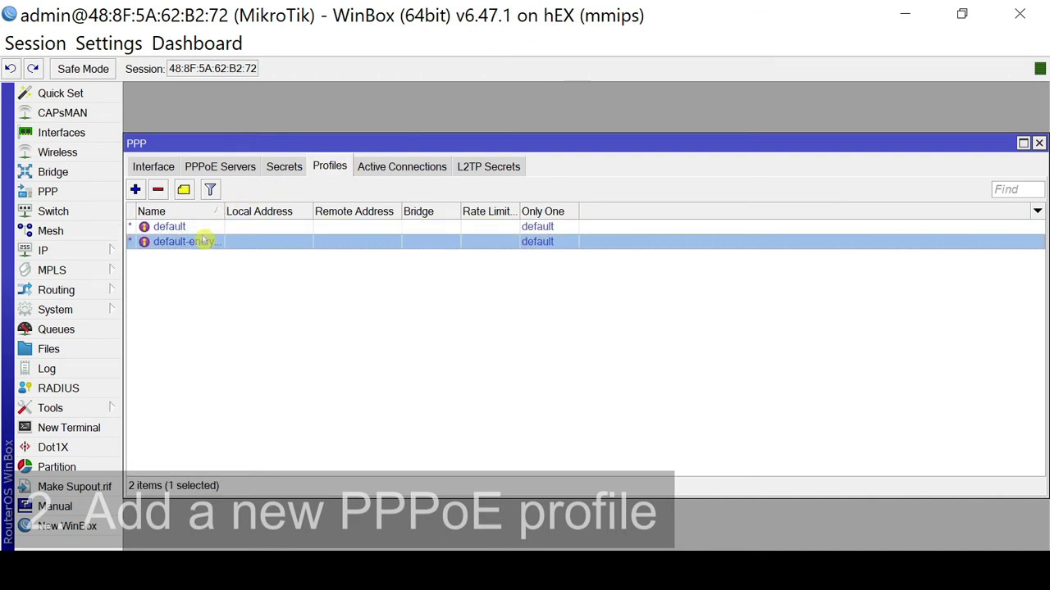
left_click(203, 229)
left_click(205, 242)
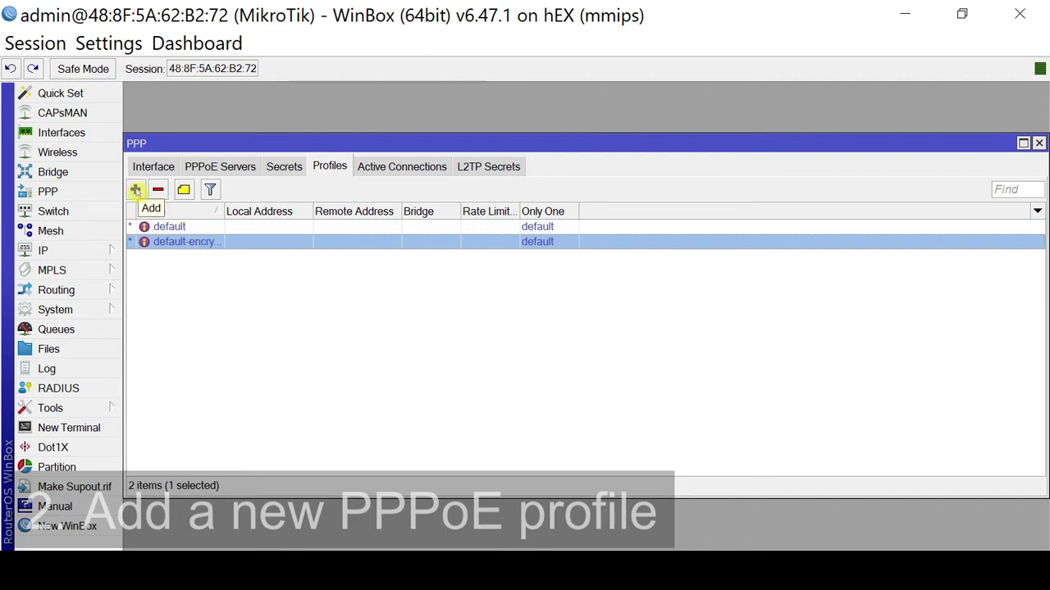
left_click(136, 191)
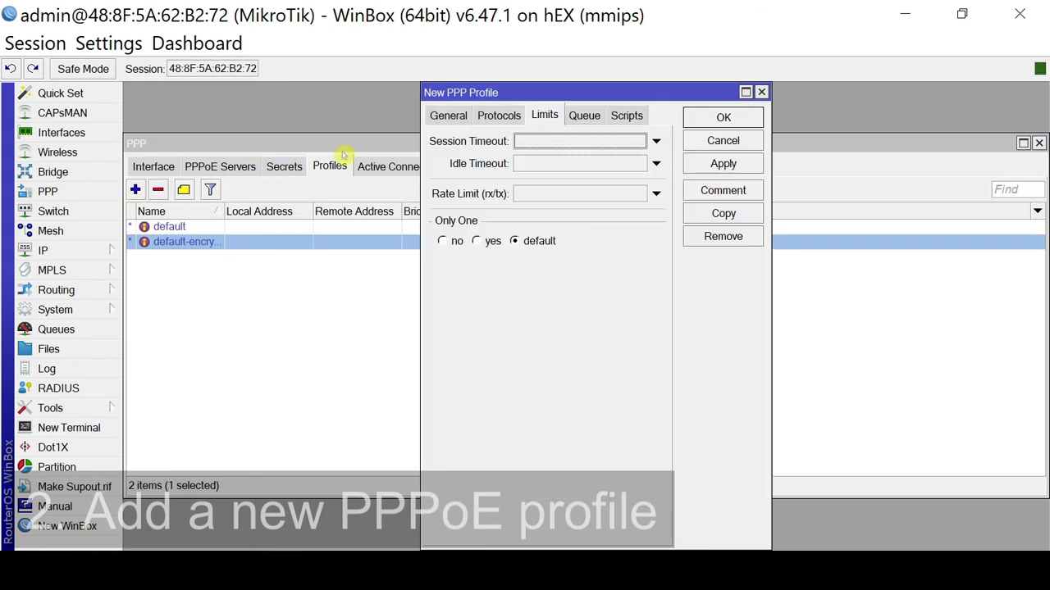
Name the new profile PPPoE-Profile-5MB.
left_click(442, 115)
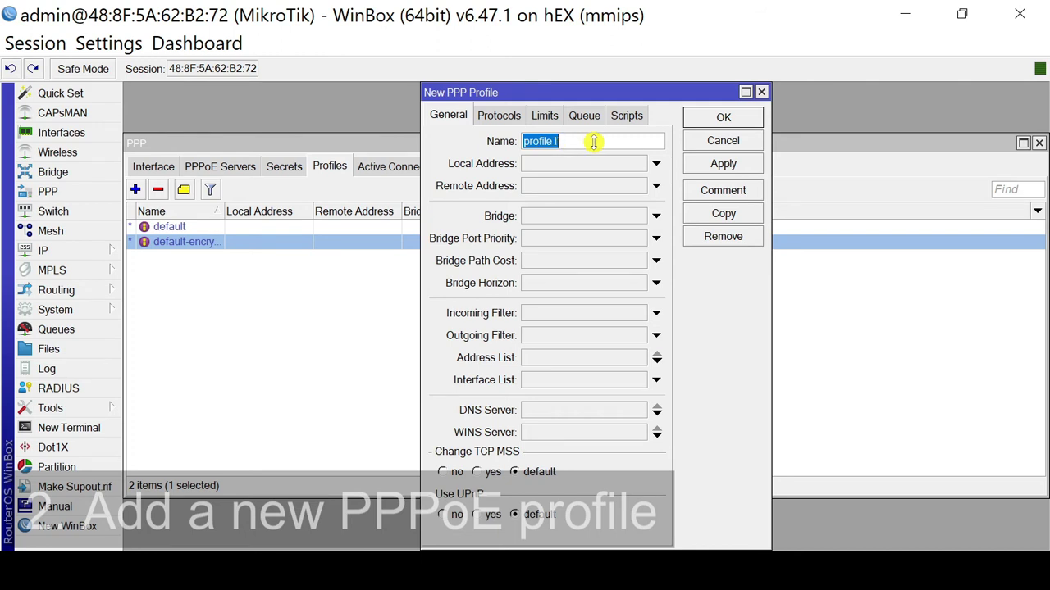
type("PPPoE")
key("BackSpace")
type("-Po")
key("BackSpace")
type("or")
key("BackSpace")
type("r")
key("BackSpace")
key("BackSpace")
type("rofile-5MB")
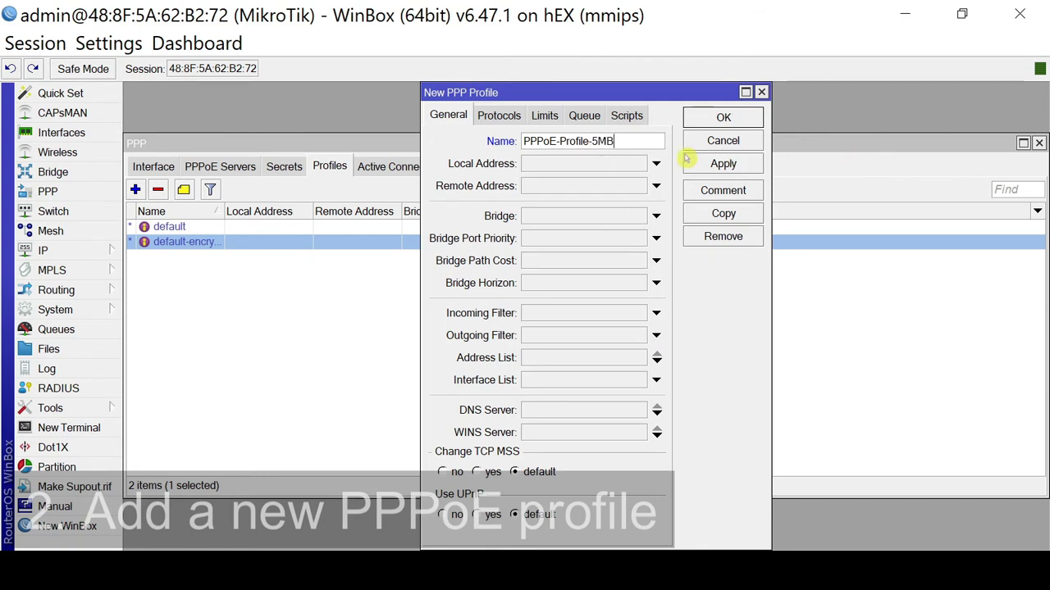
Set local address 10.0.0.1 and remote address pool PPPoE-Pool-5MB.
left_click(567, 167)
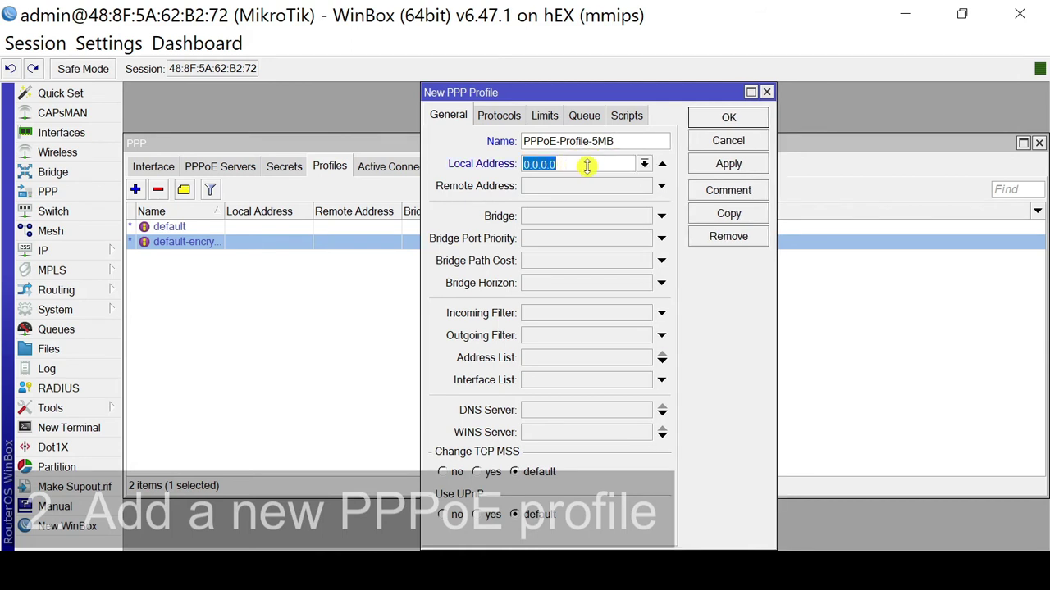
type("10.0.0.1")
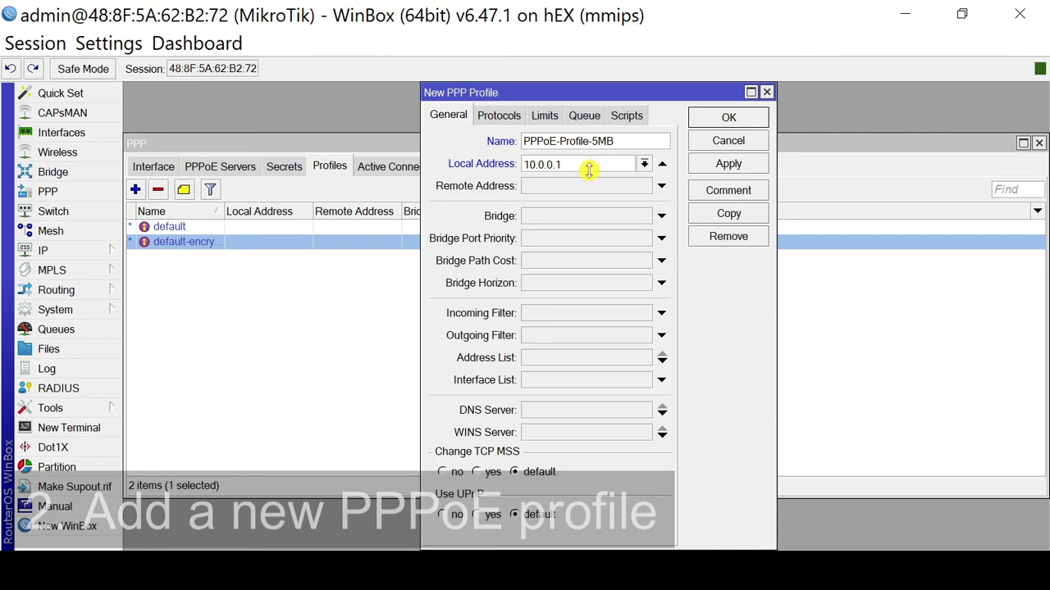
left_click(583, 189)
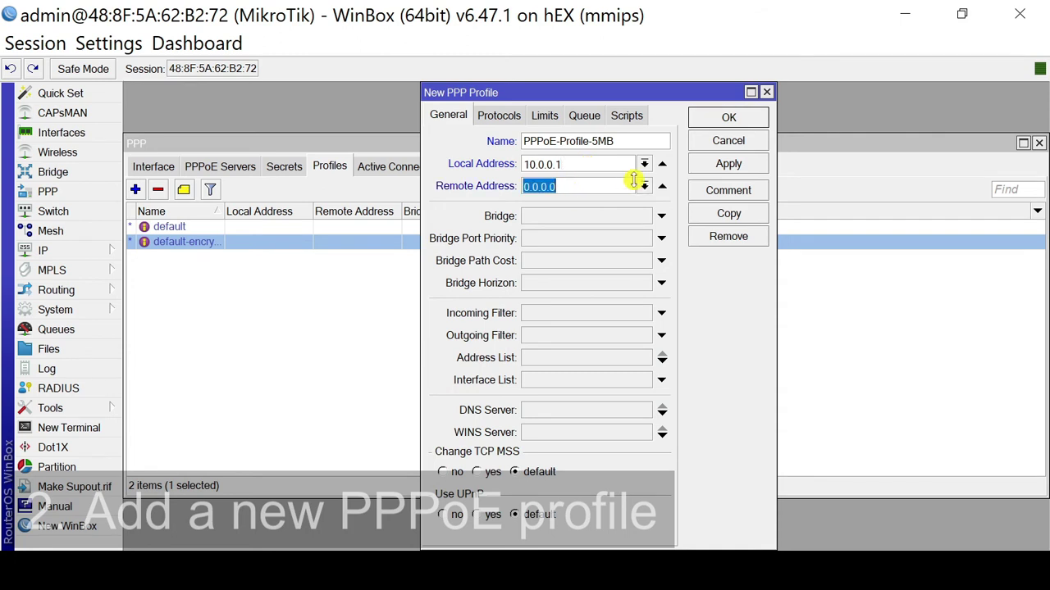
left_click(645, 186)
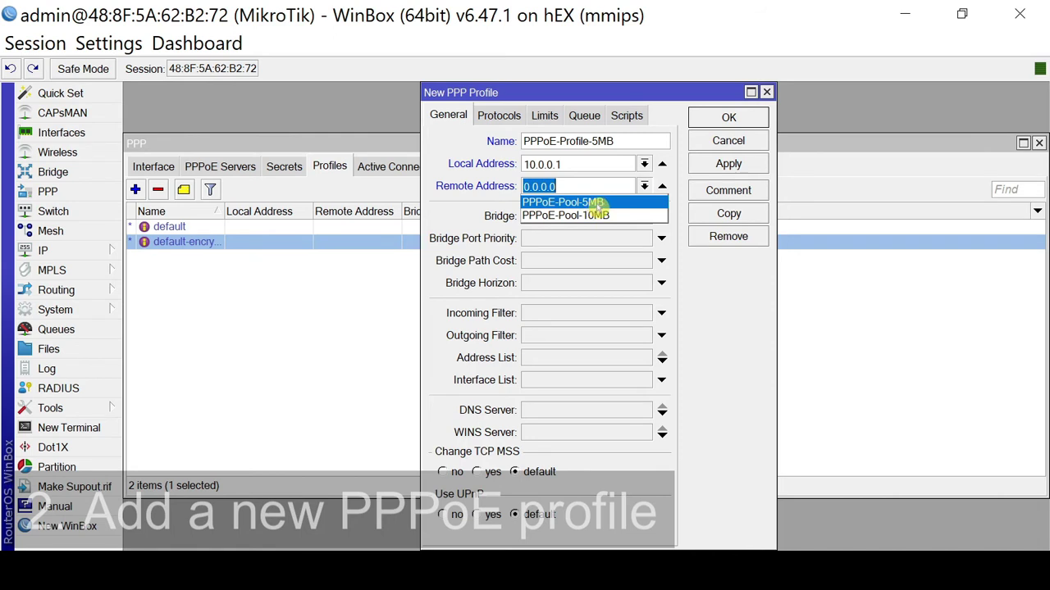
left_click(596, 202)
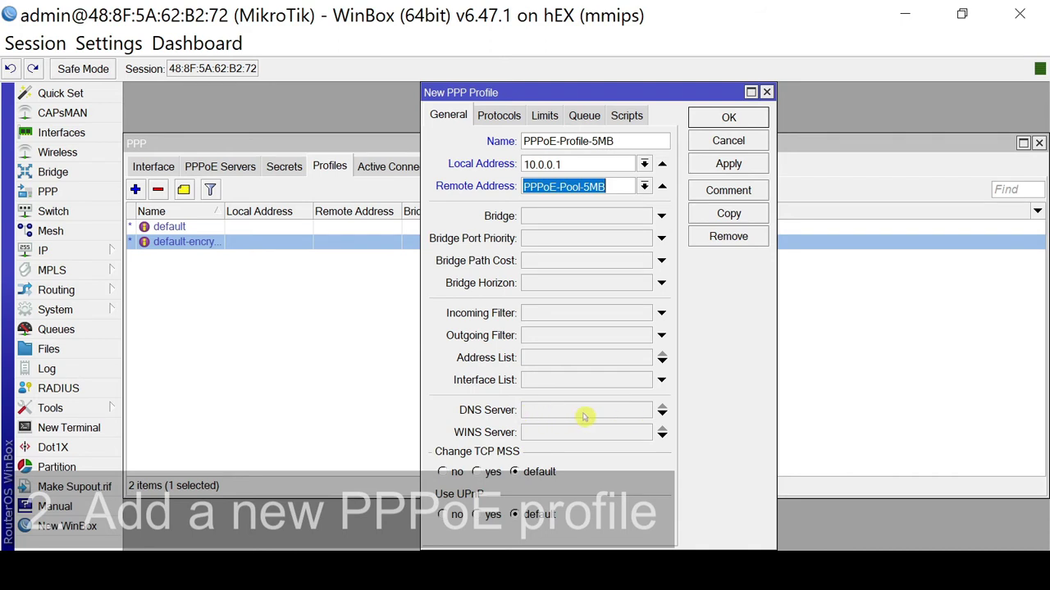
Give the profile a 5M/5M rate limit and save it.
left_click(495, 119)
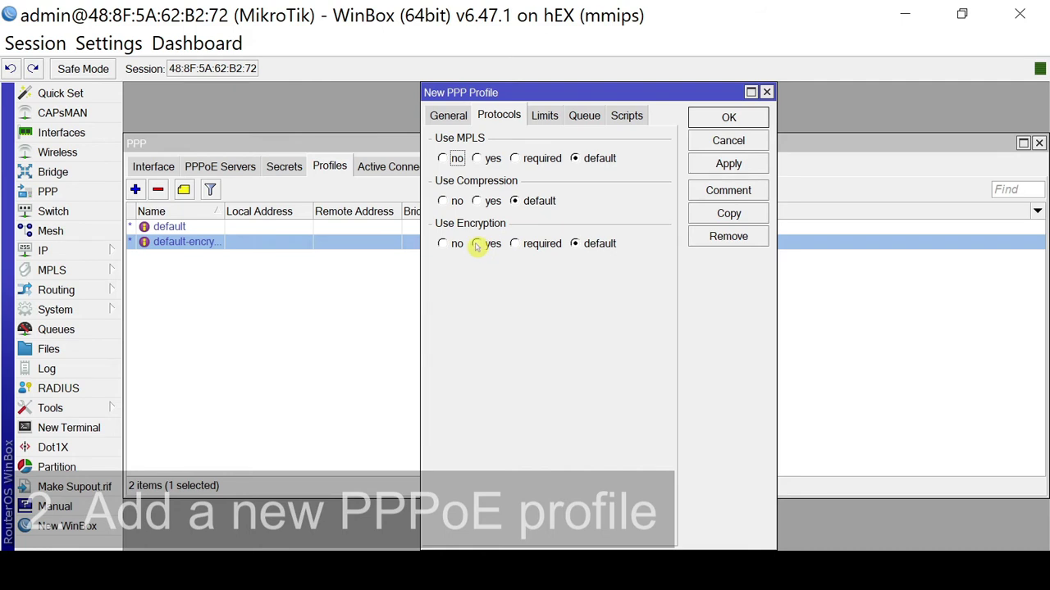
left_click(546, 117)
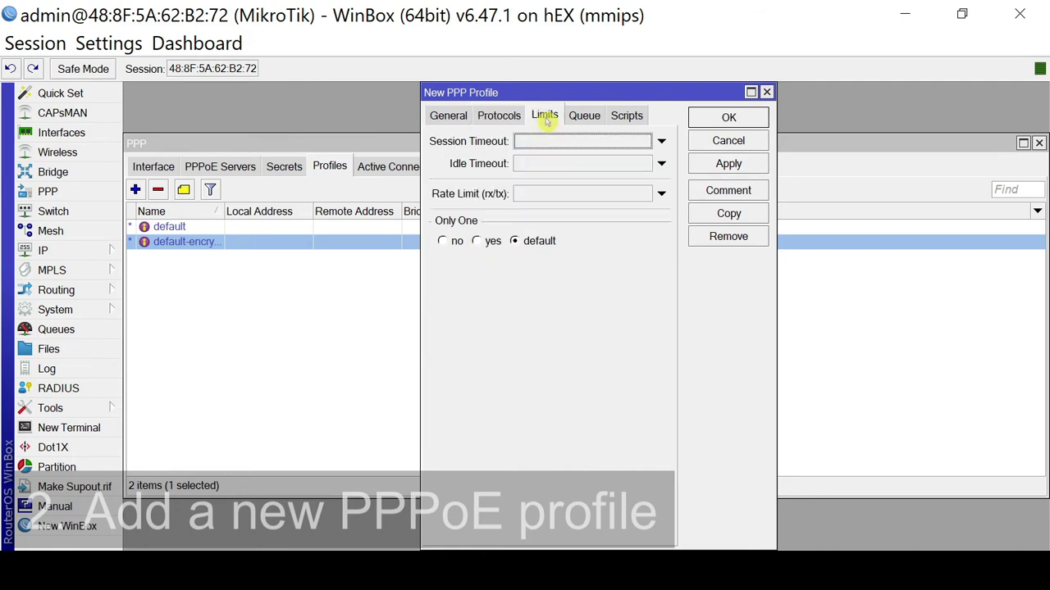
left_click(545, 193)
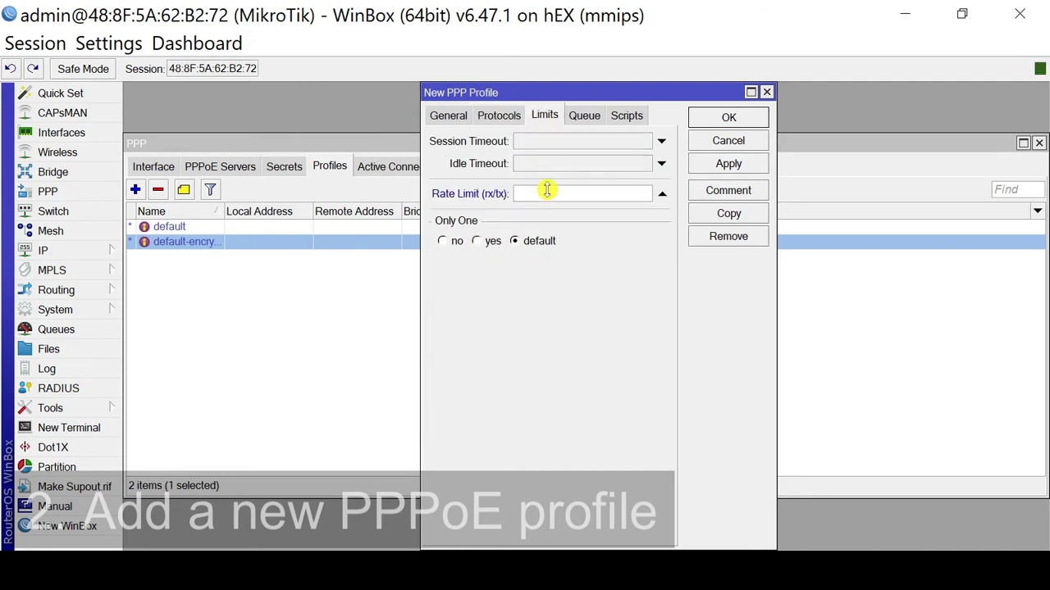
type("5M/5M")
left_click_drag(549, 194, 515, 194)
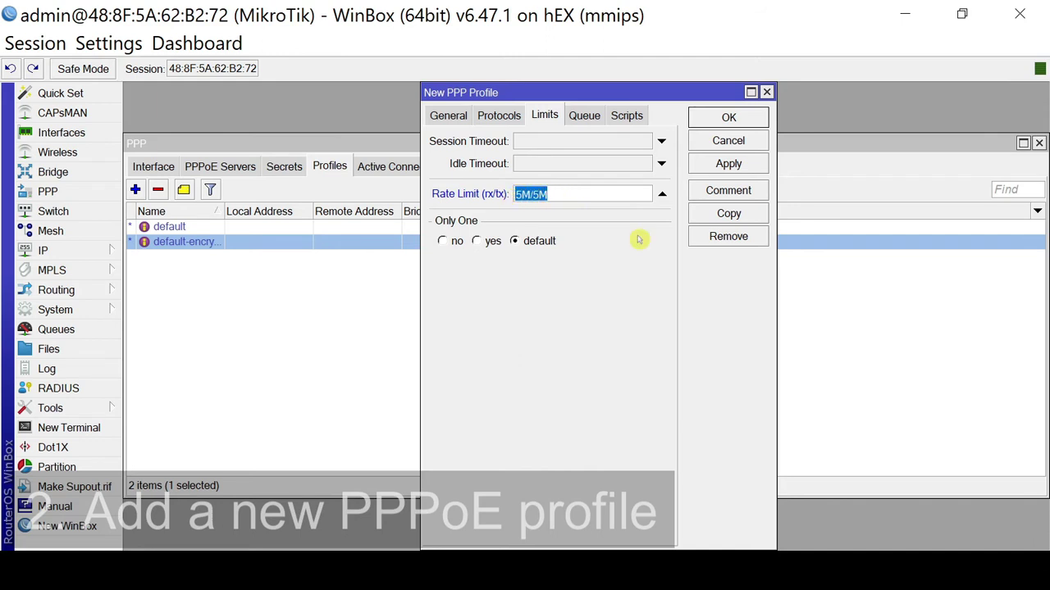
left_click(443, 116)
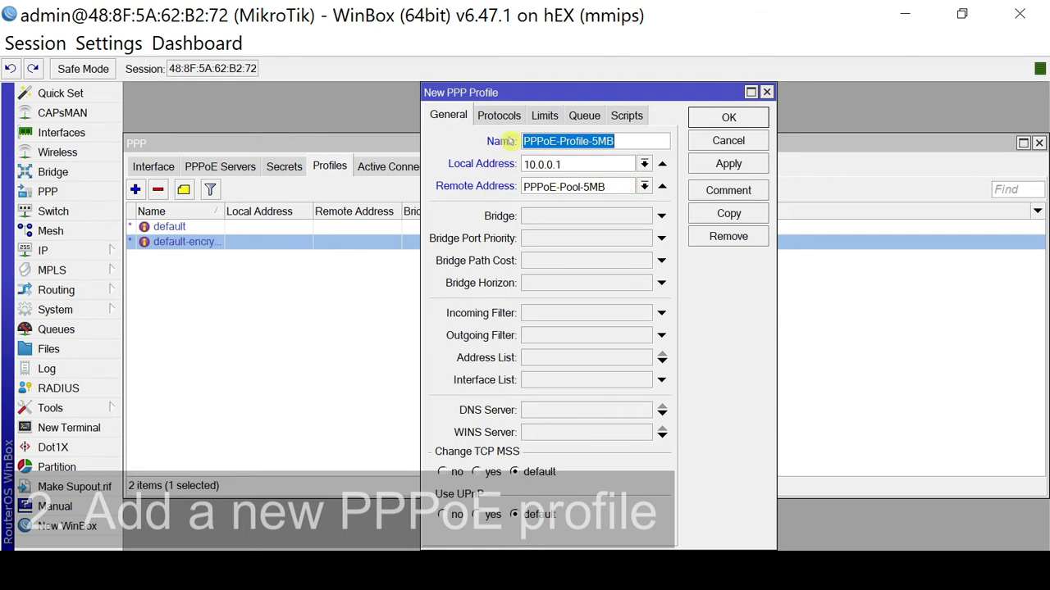
left_click(544, 115)
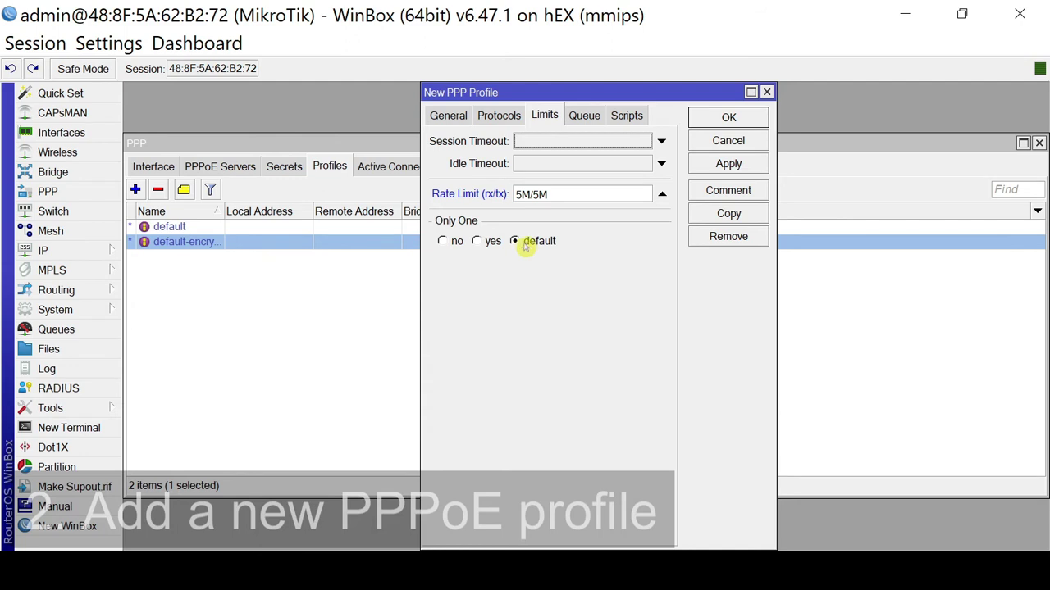
left_click(732, 164)
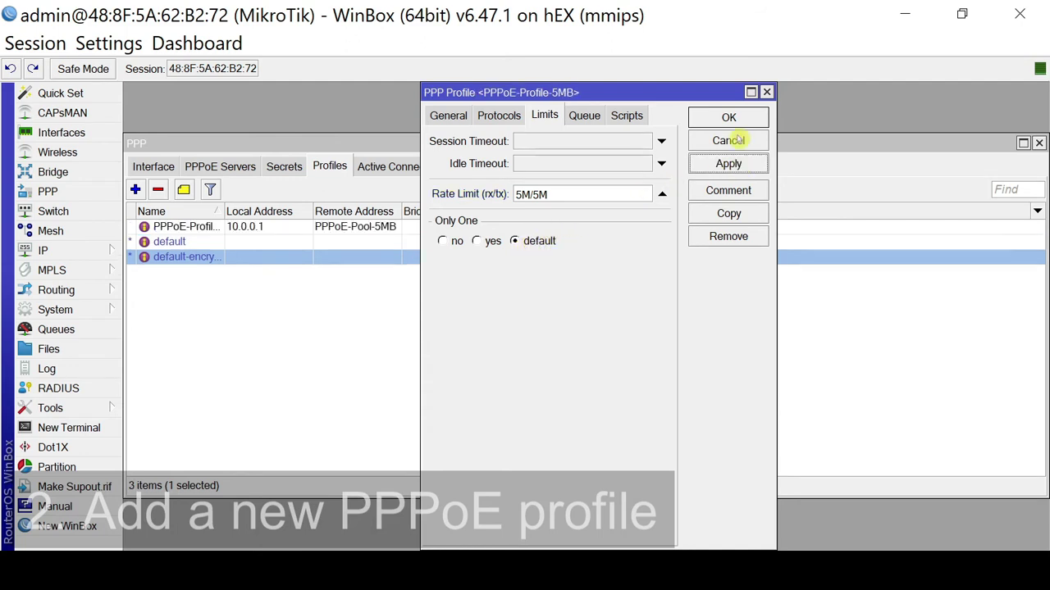
left_click(734, 117)
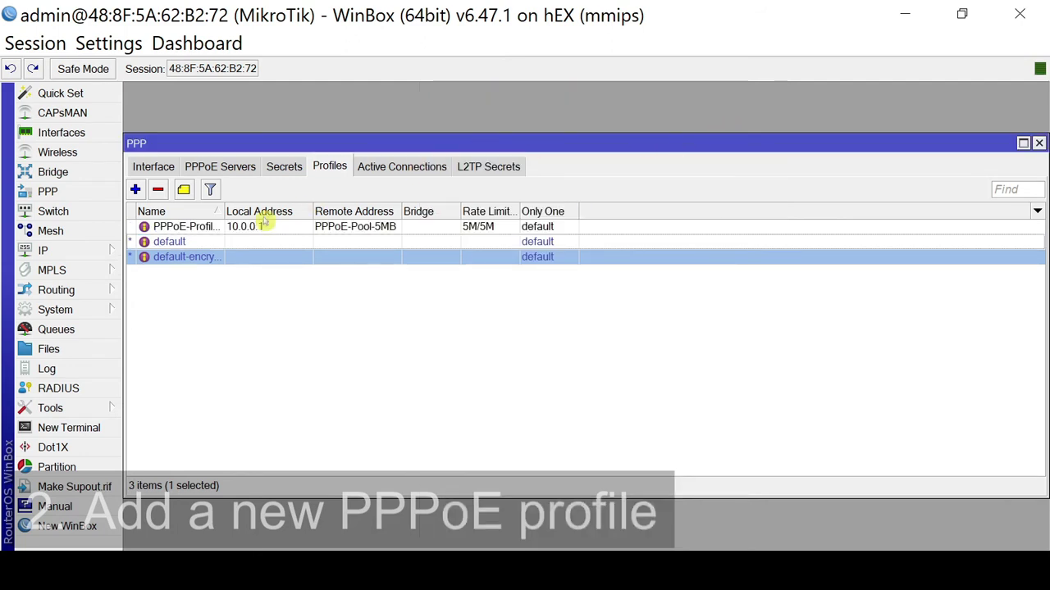
left_click_drag(222, 210, 257, 210)
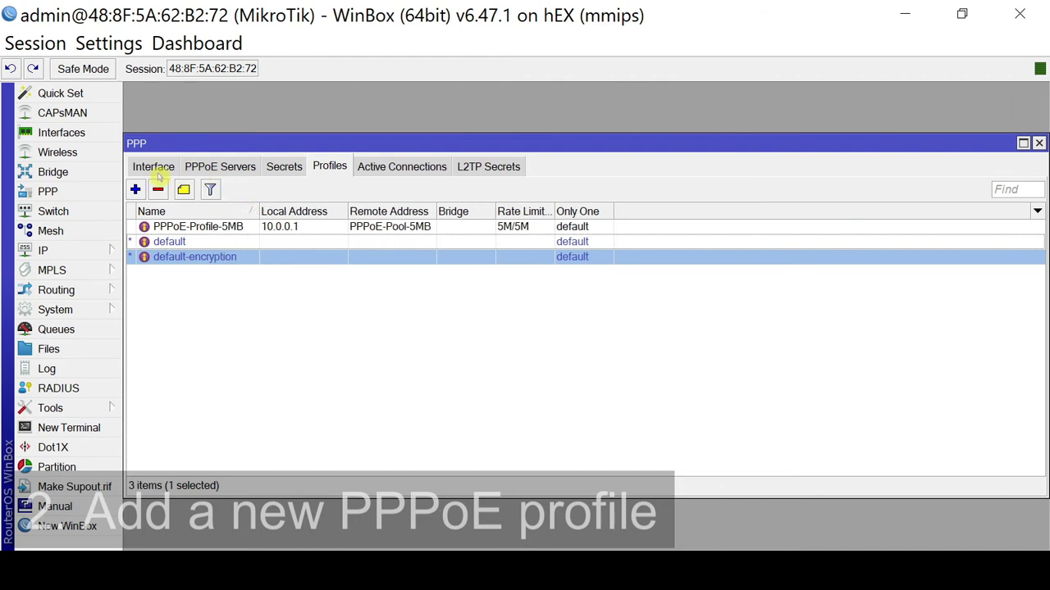
Create profile PPPoE-Profile-10MB with local address 10.0.0.1 and remote pool PPPoE-Pool-10MB.
left_click(135, 190)
left_click(435, 115)
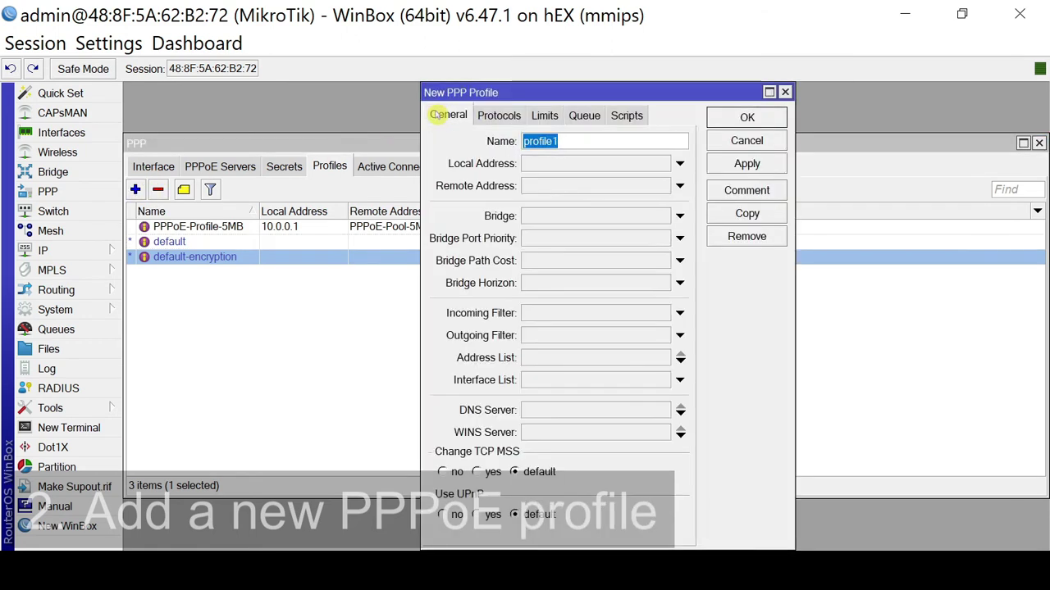
type("PPP")
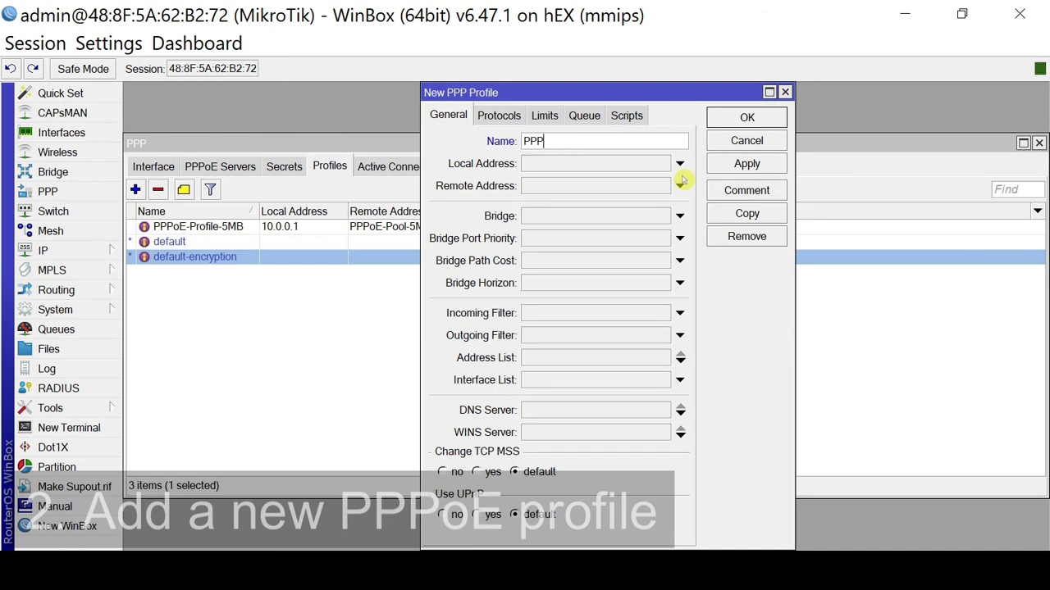
type("oE-Profile-10MB")
left_click(658, 169)
type("10.0.0.1")
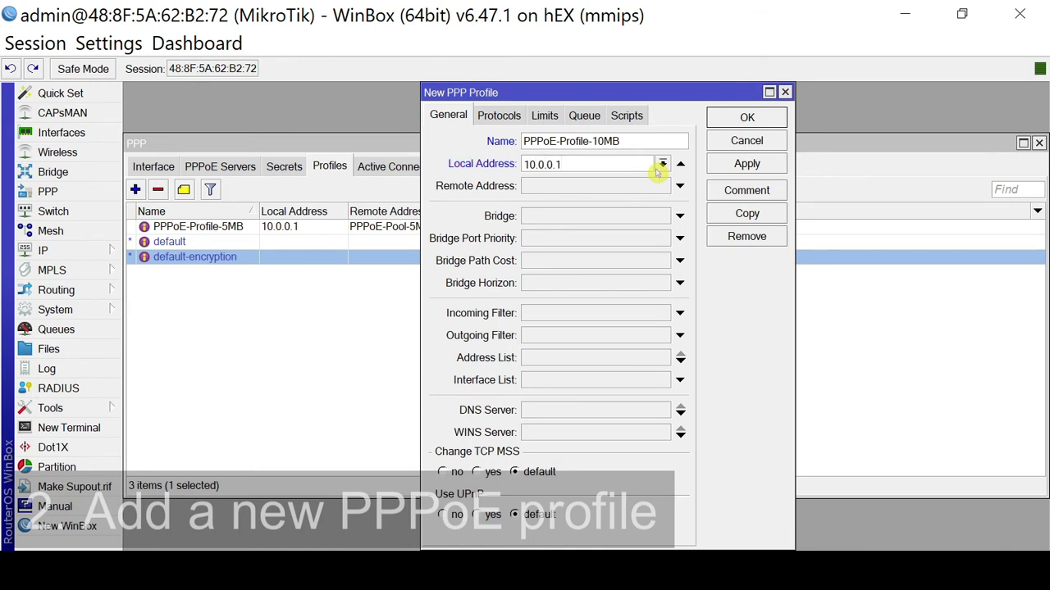
left_click(632, 187)
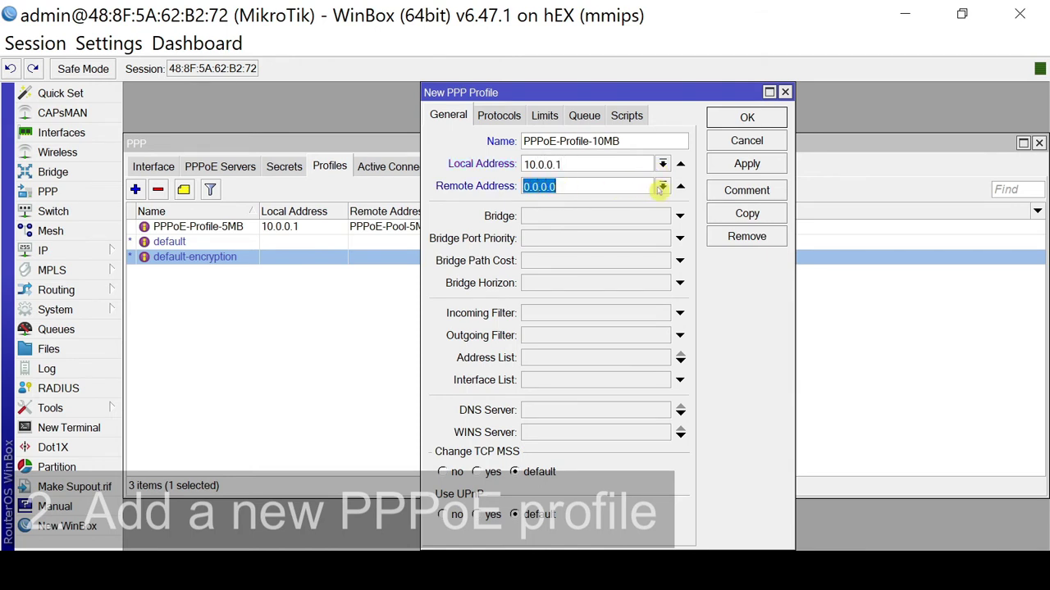
left_click(661, 188)
left_click(646, 215)
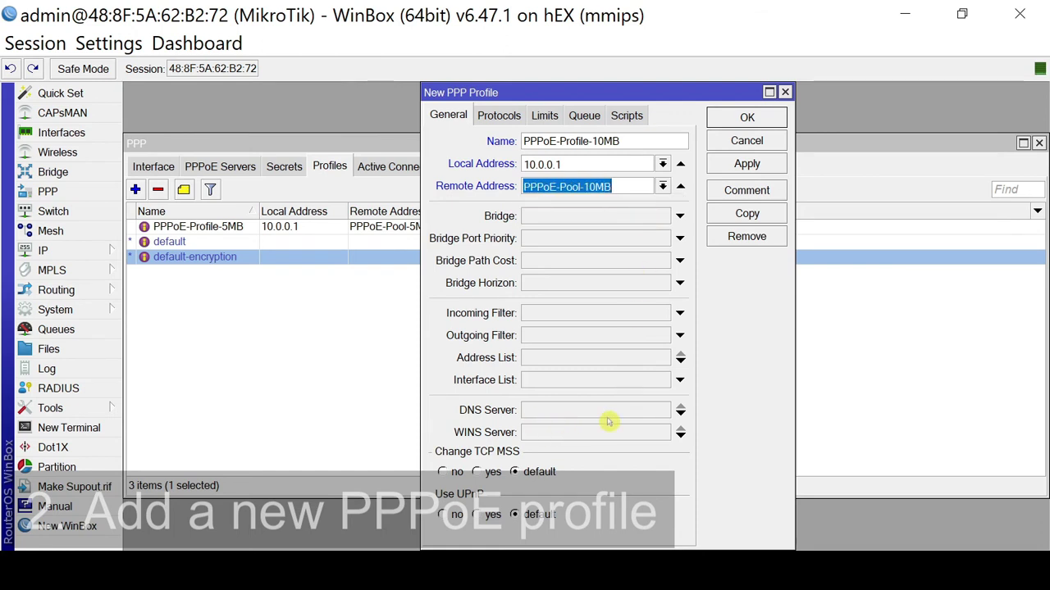
Set the profile's rate limit to 10M/10M and save it.
left_click(502, 116)
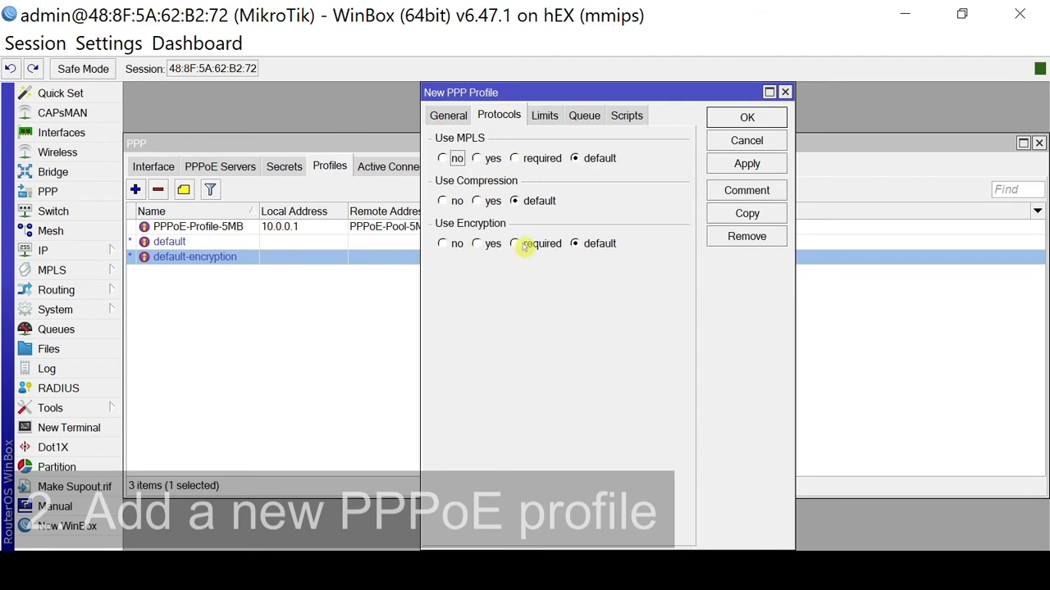
left_click(546, 115)
left_click(537, 194)
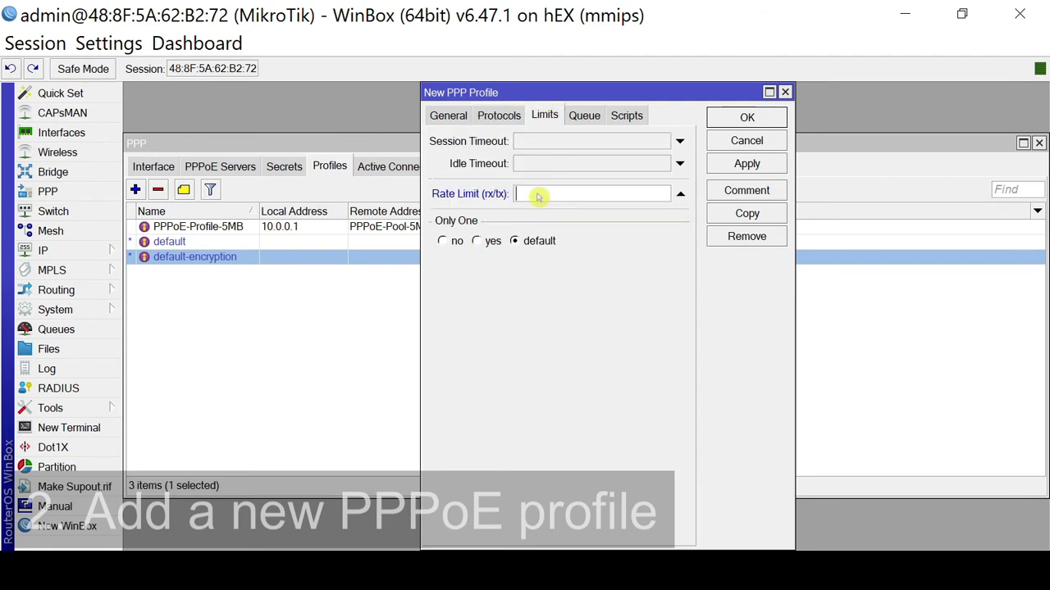
type("10")
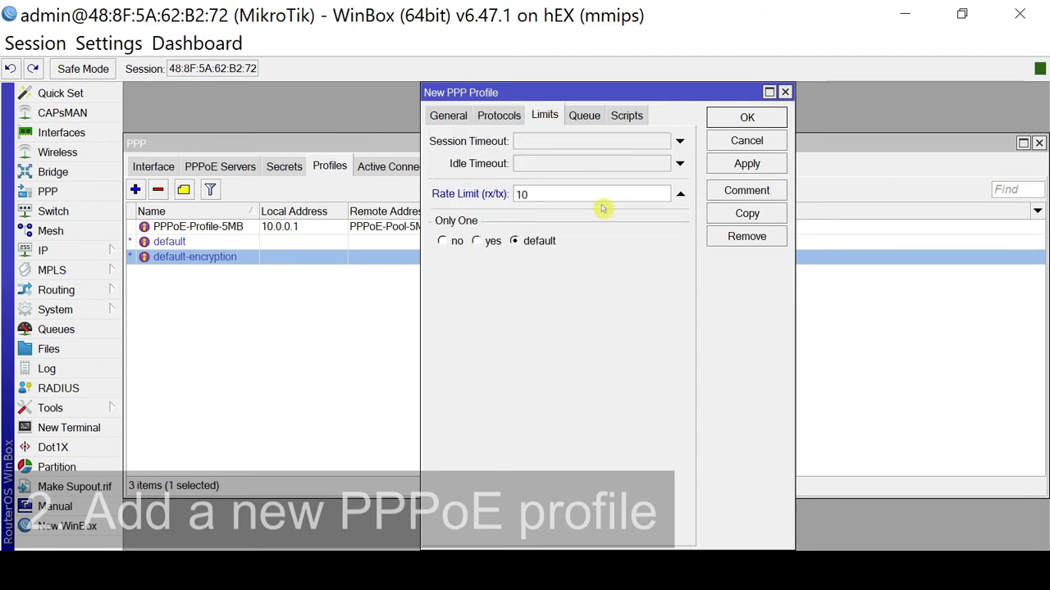
type("MB/10M")
key("BackSpace")
key("BackSpace")
type("0M")
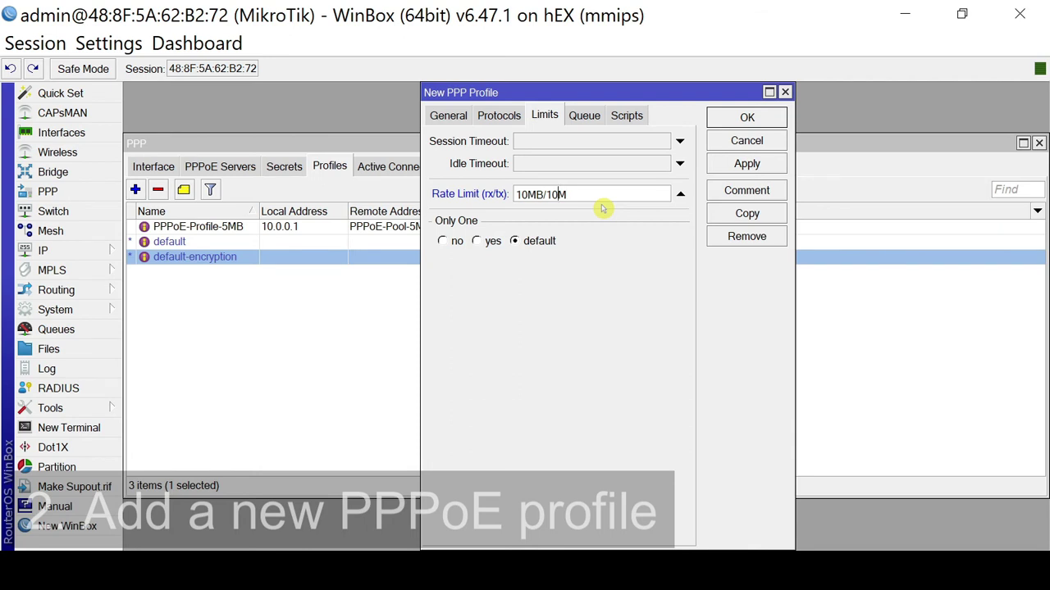
key("Left")
key("Left")
key("Left")
key("BackSpace")
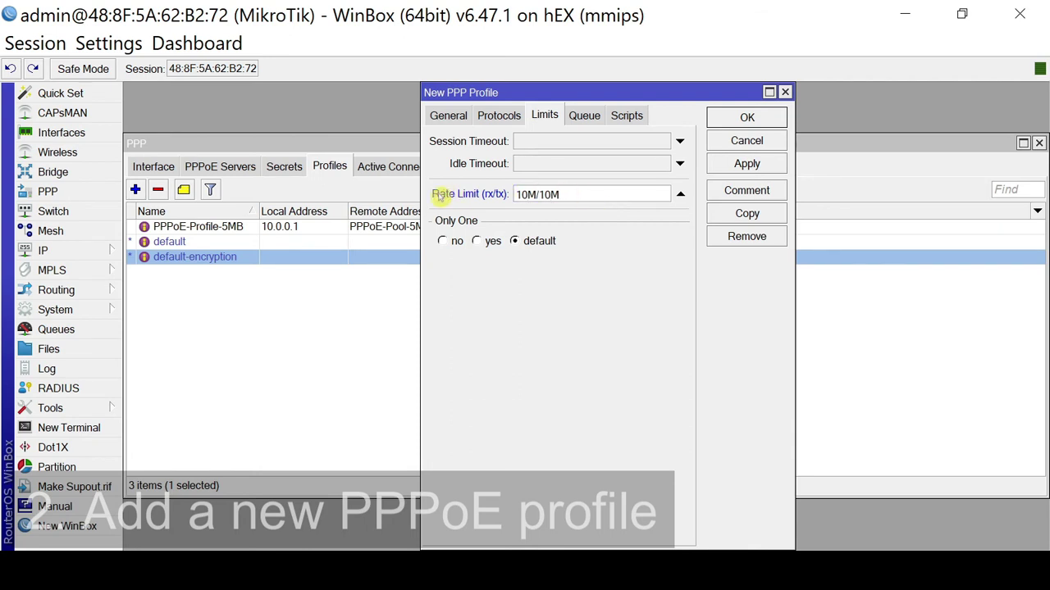
left_click(743, 163)
Close the 10MB profile, widen the Remote Address column, and review both profiles.
left_click(743, 117)
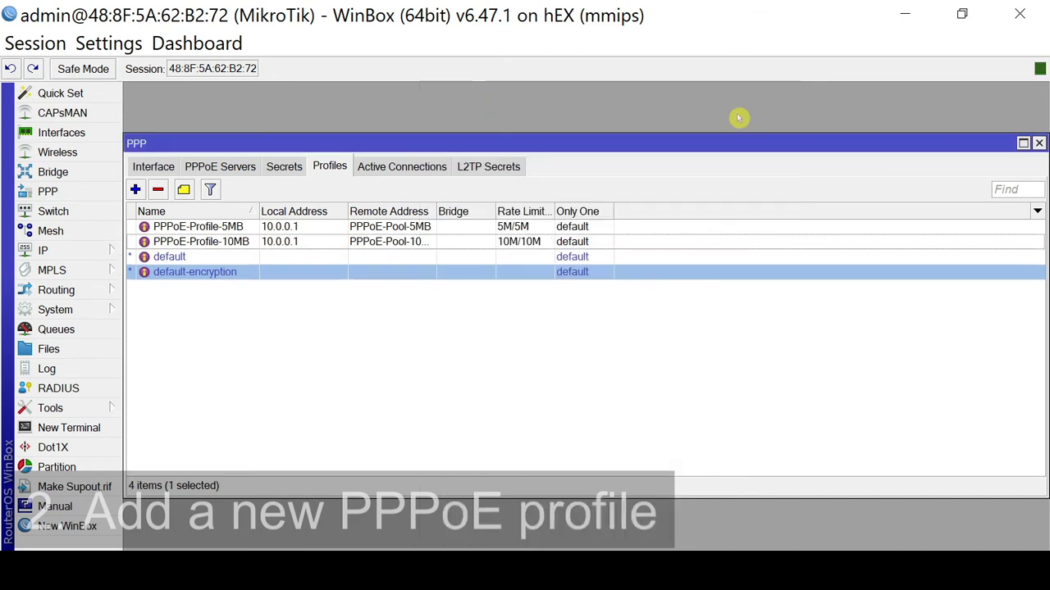
left_click(215, 230)
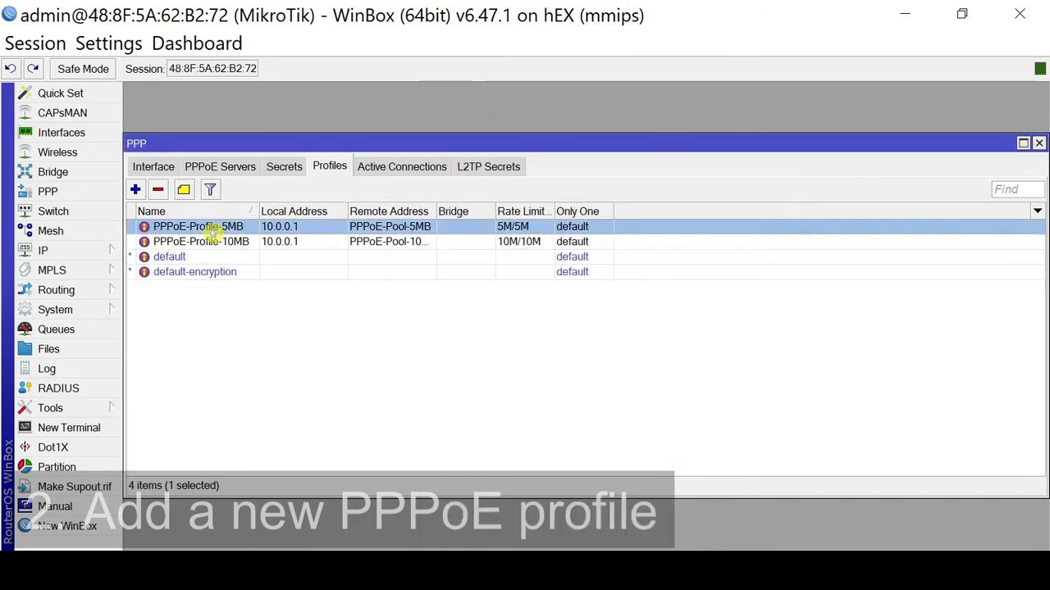
left_click_drag(436, 212, 452, 211)
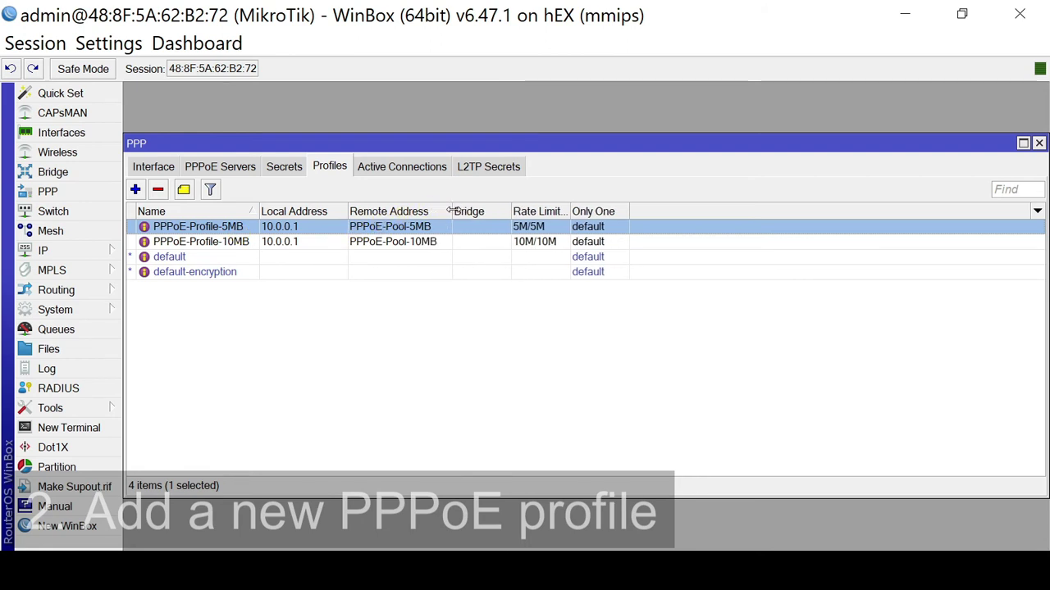
left_click(223, 246)
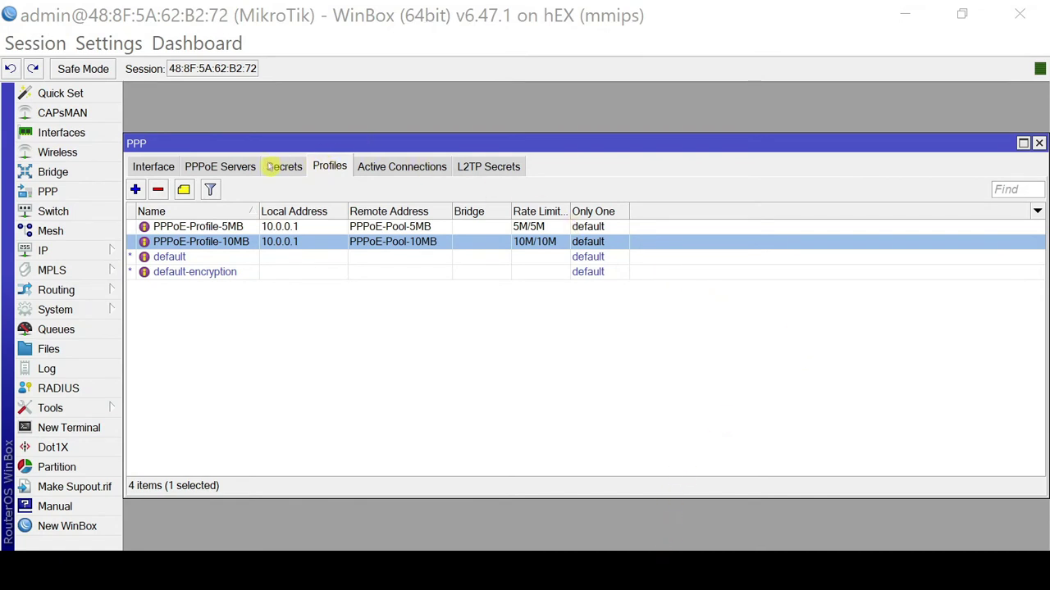
Start a new PPP secret, enter the user name and password, and show passwords in plain text.
left_click(276, 167)
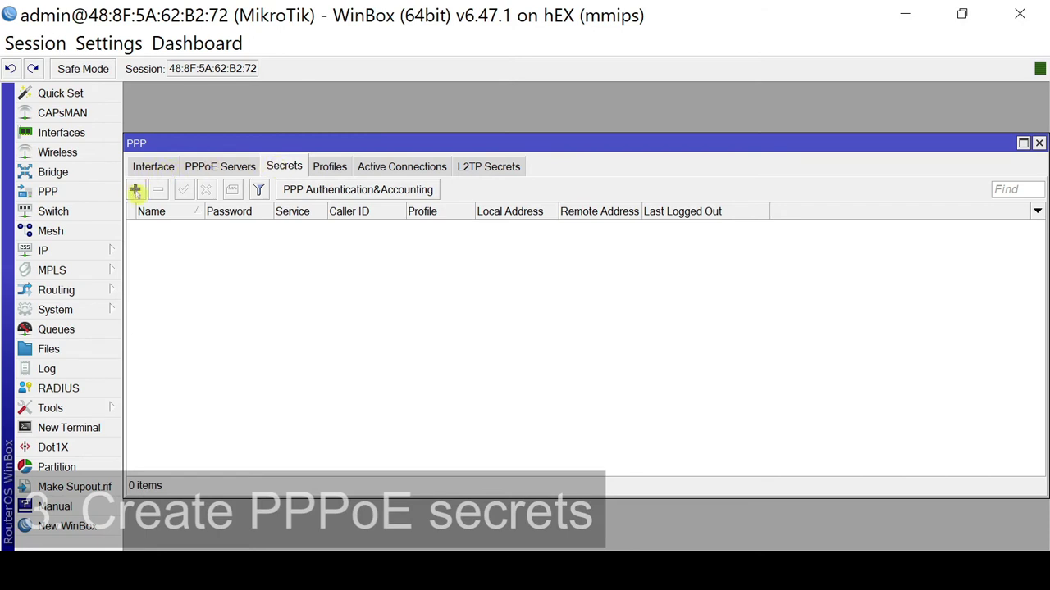
left_click(135, 191)
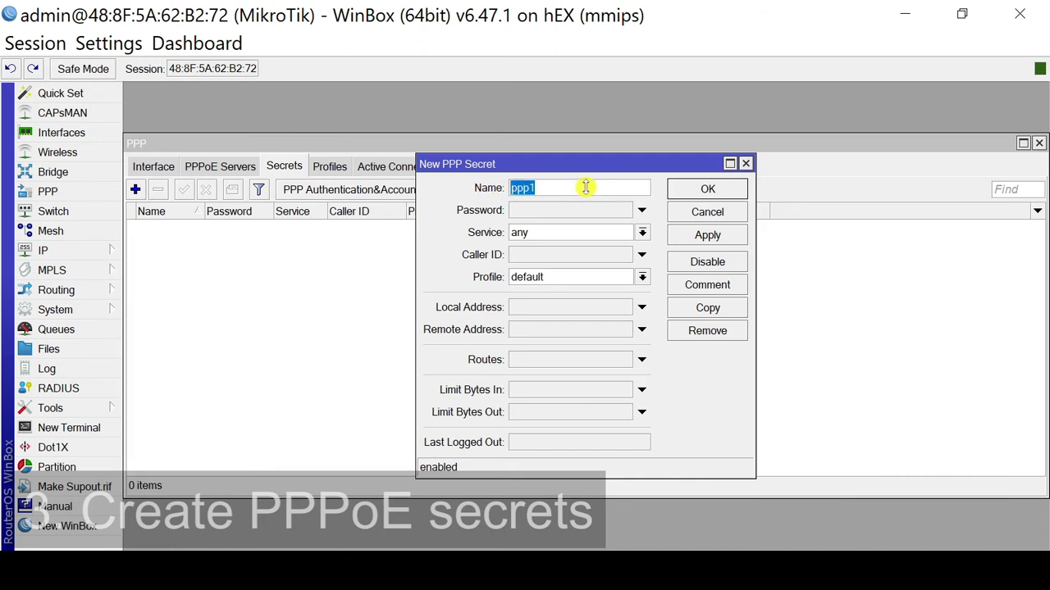
type("user1")
left_click(574, 211)
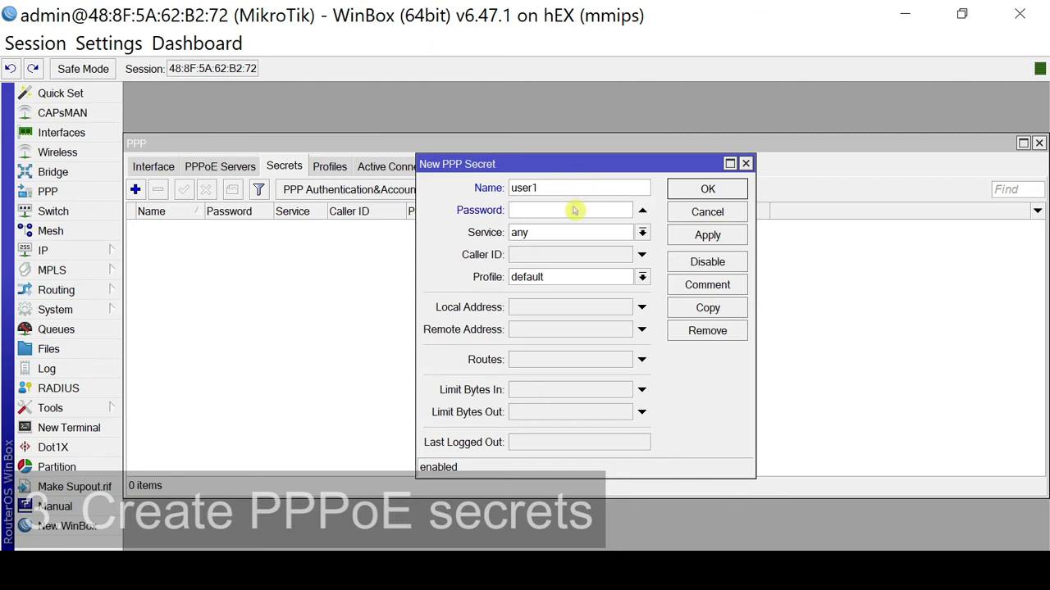
type("password")
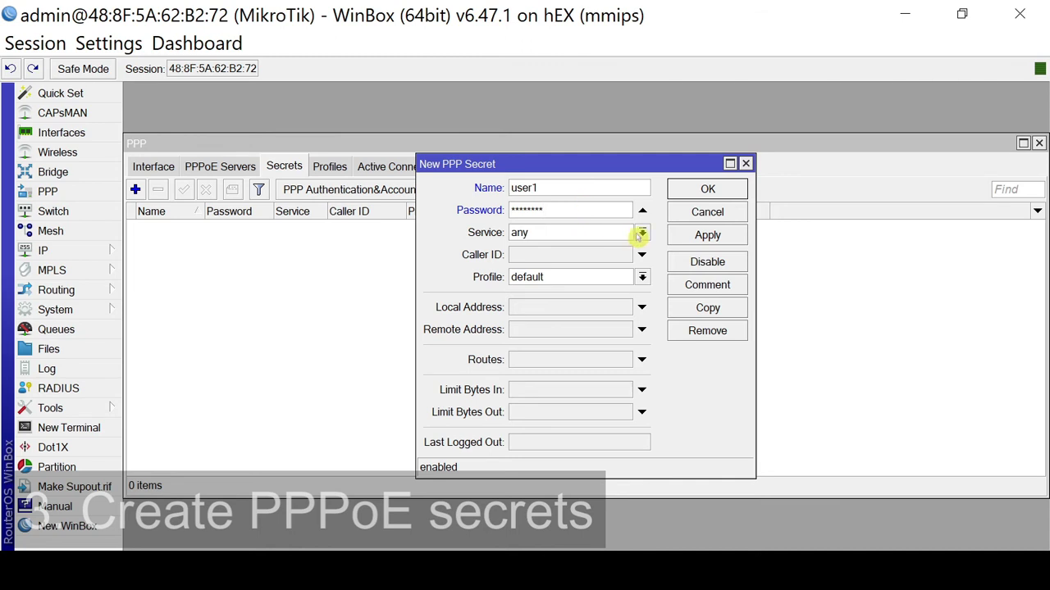
left_click(96, 45)
left_click(92, 100)
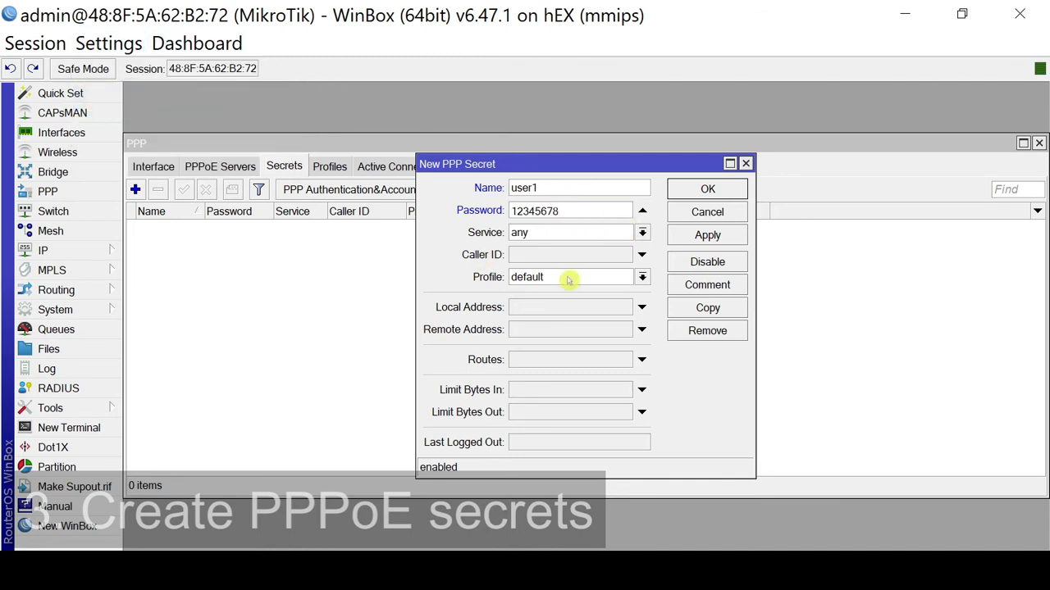
left_click_drag(563, 207, 464, 203)
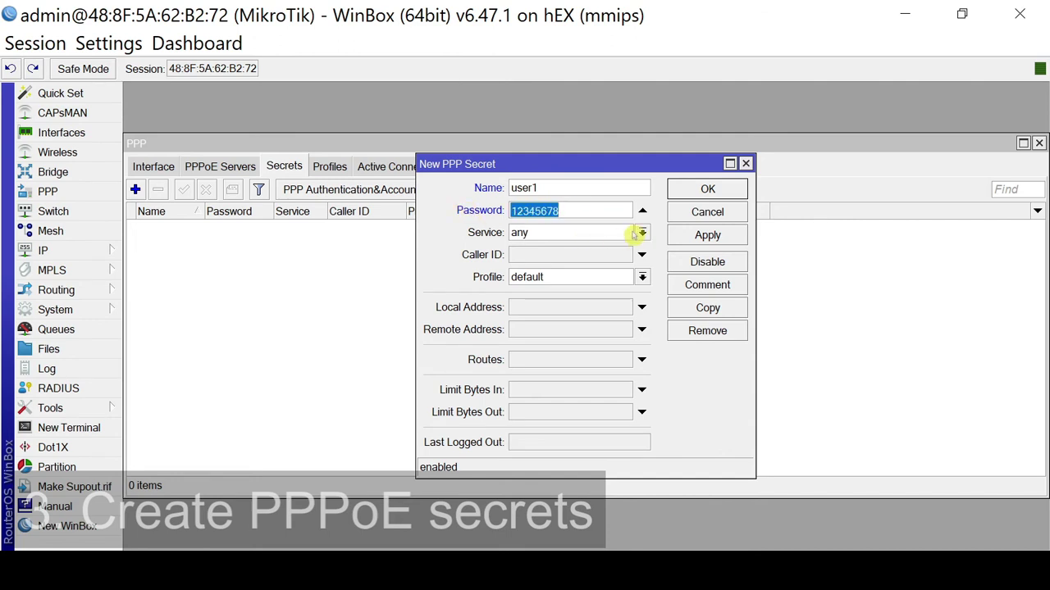
Limit the secret to the pppoe service, assign PPPoE-Profile-5MB, and save it.
left_click(612, 236)
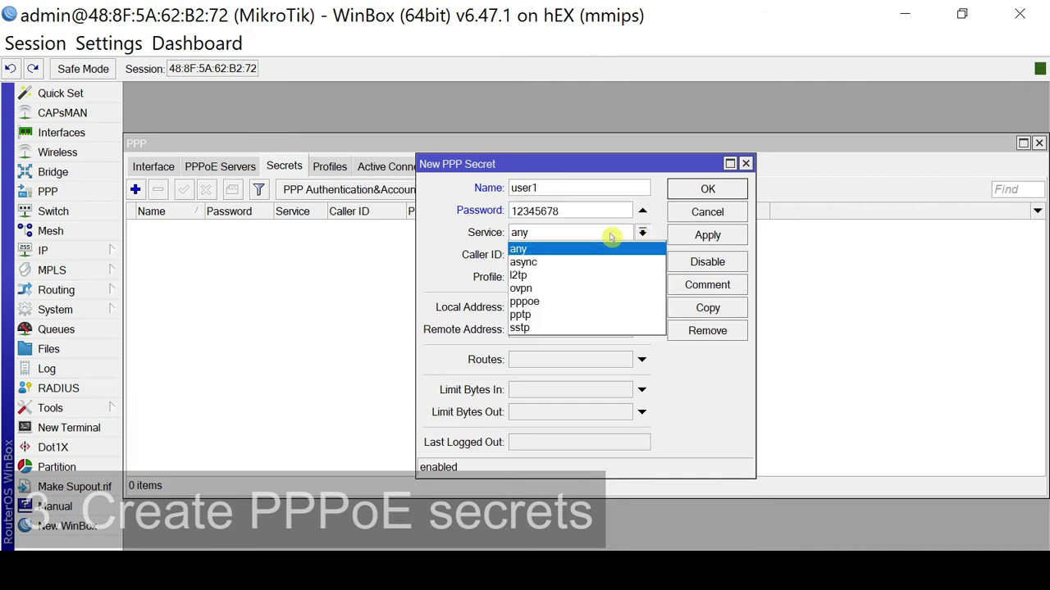
left_click(554, 302)
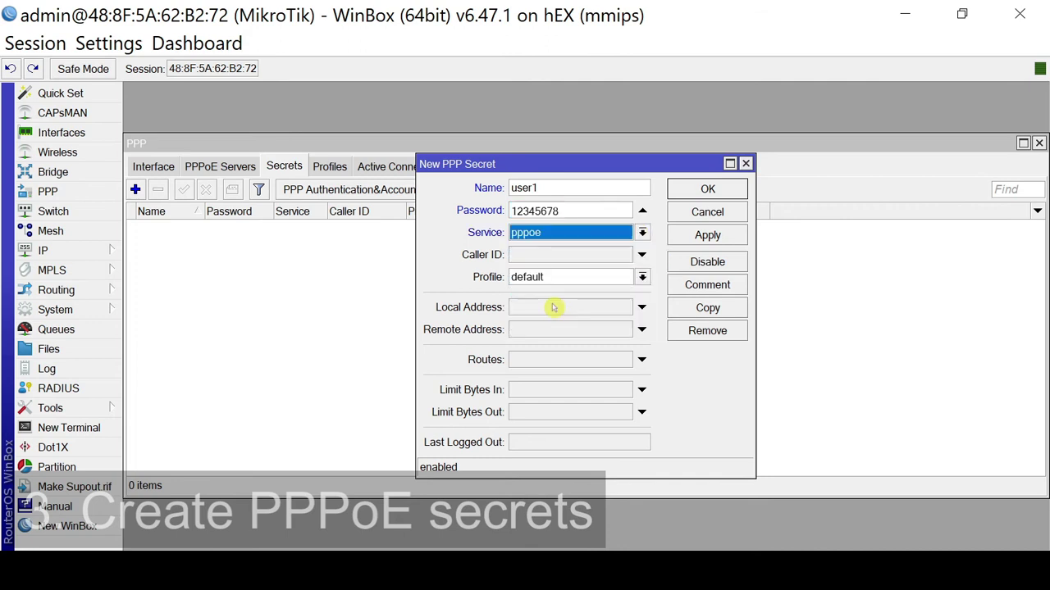
left_click(639, 277)
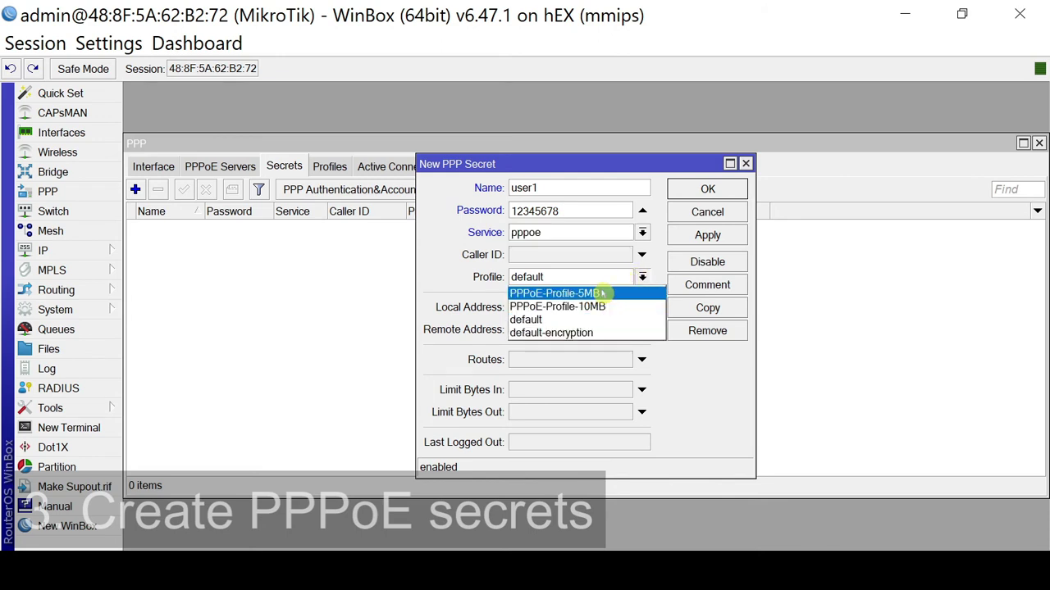
left_click(601, 294)
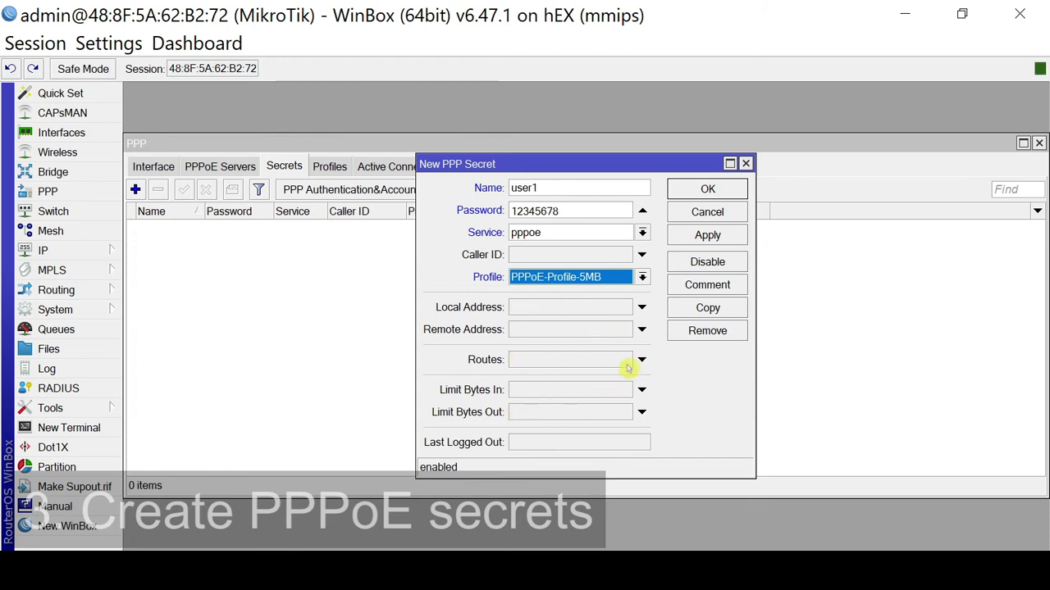
left_click(707, 236)
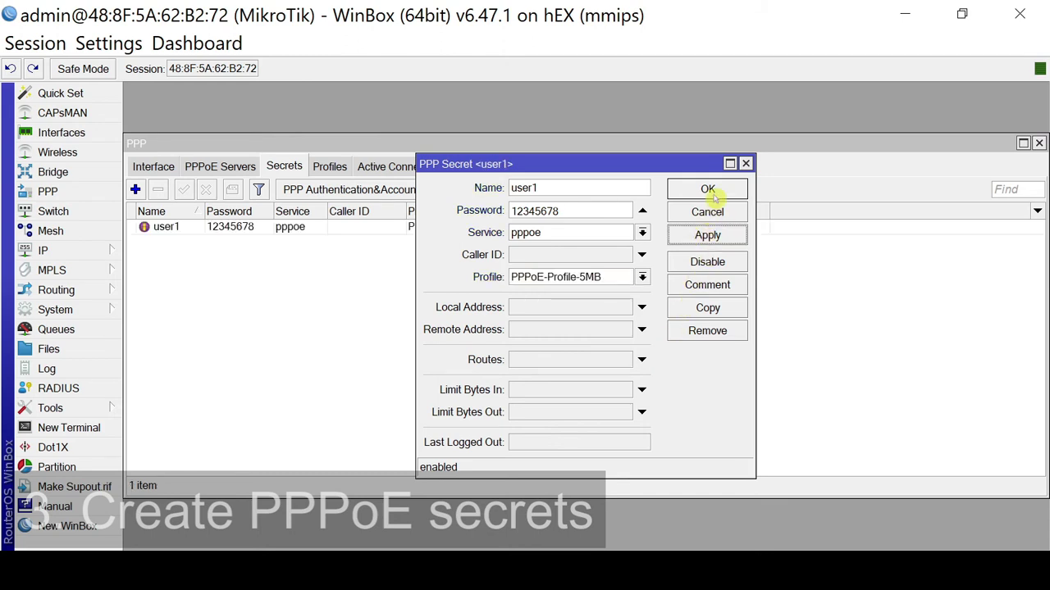
Close the secret form, widen the Profile column, and select the first secret.
left_click(713, 196)
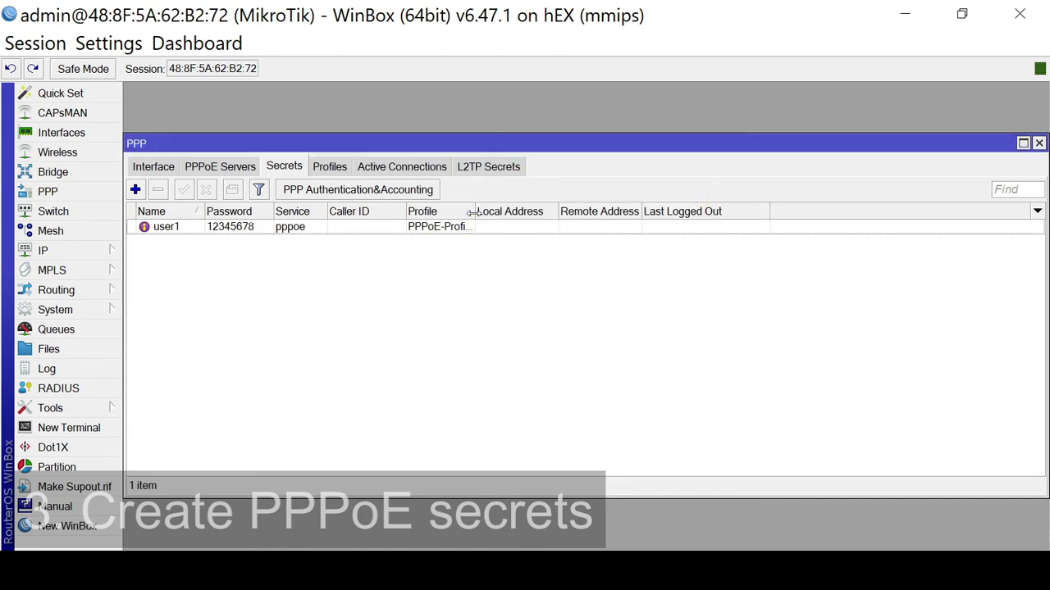
left_click_drag(475, 211, 509, 212)
left_click(164, 228)
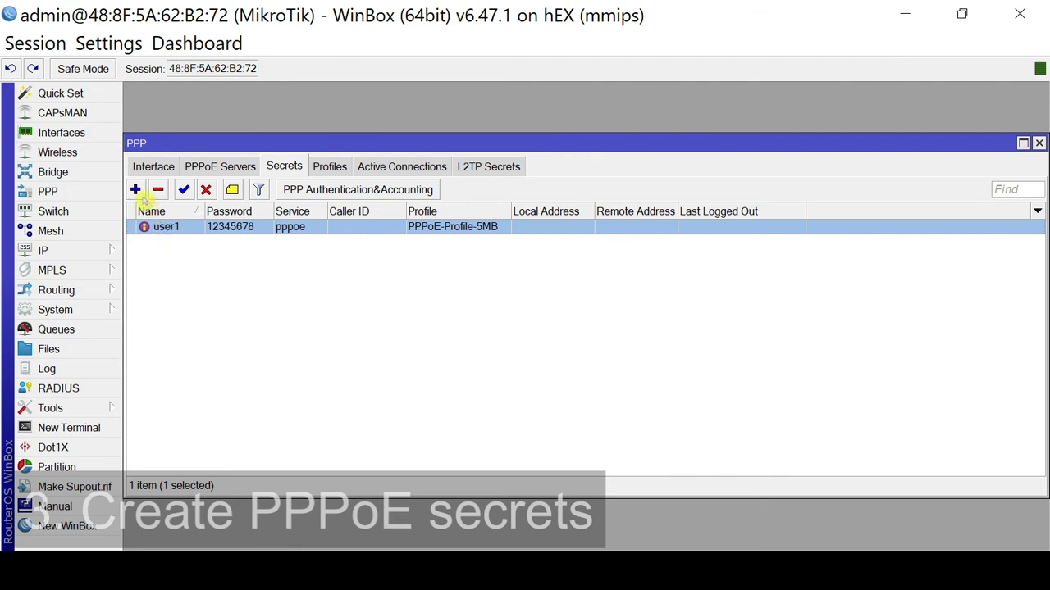
Enter the second user's name and password, with pppoe service and PPPoE-Profile-10MB, and save.
left_click(136, 190)
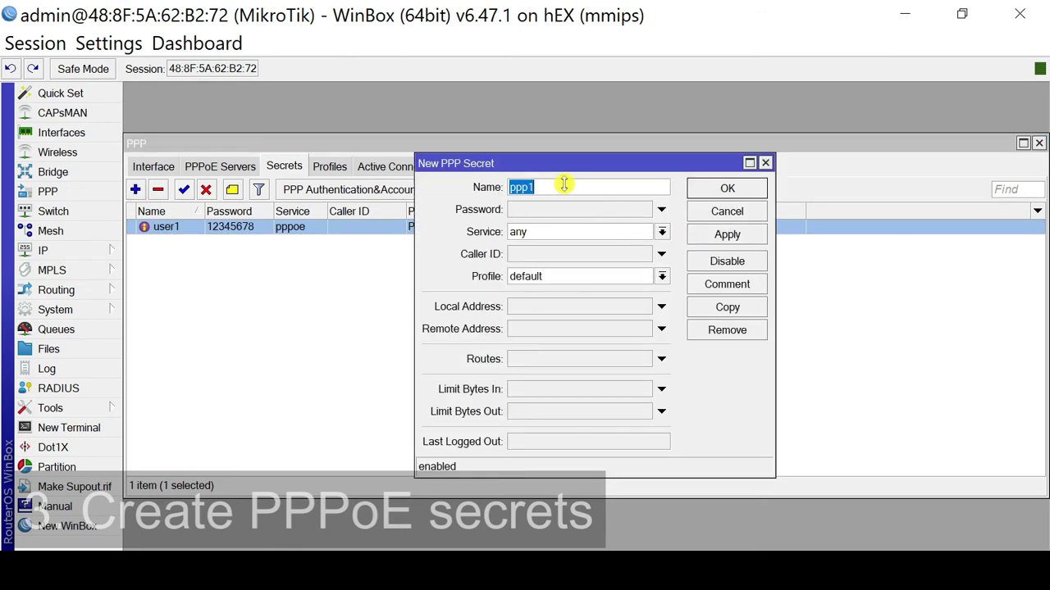
type("user2")
left_click(554, 208)
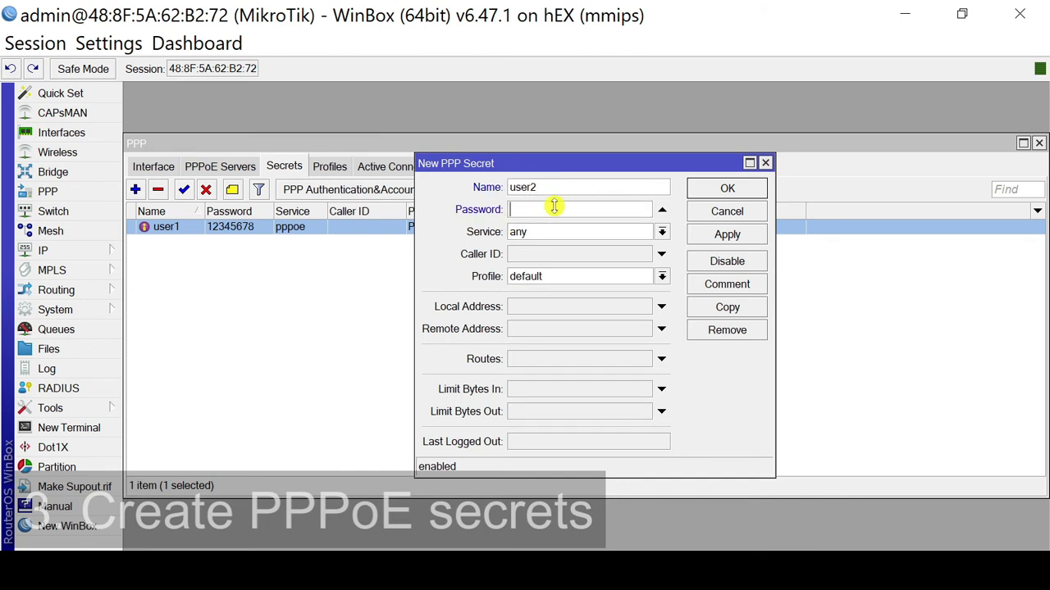
type("12345678")
left_click(661, 232)
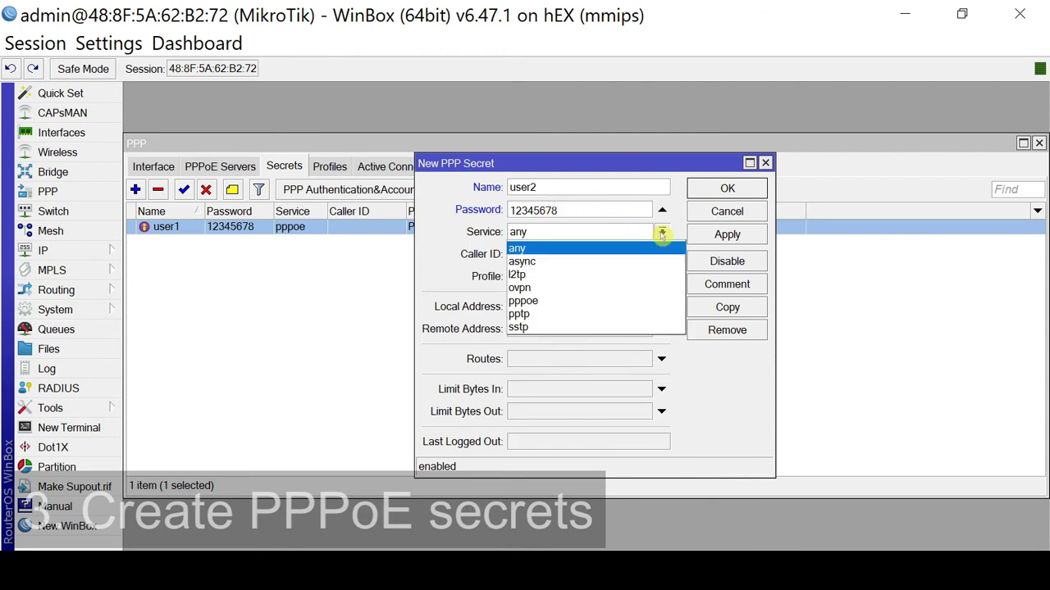
left_click(597, 302)
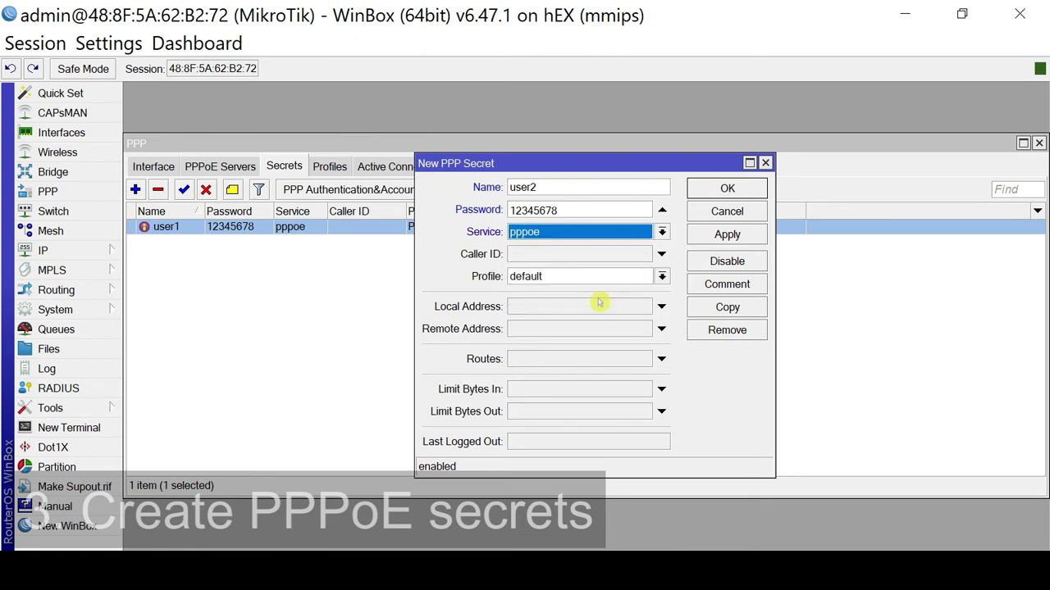
left_click(662, 277)
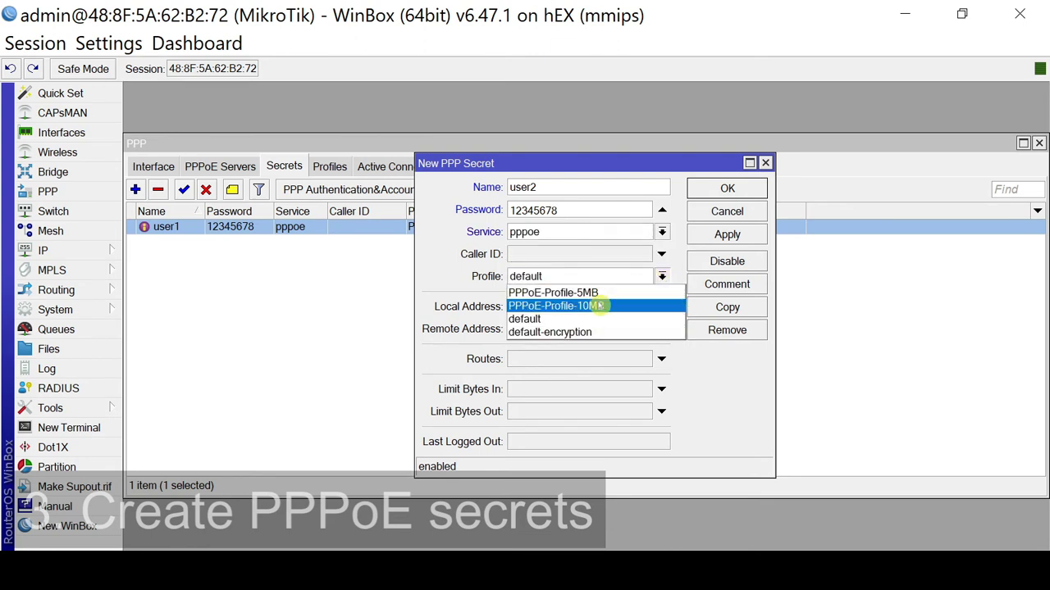
left_click(599, 305)
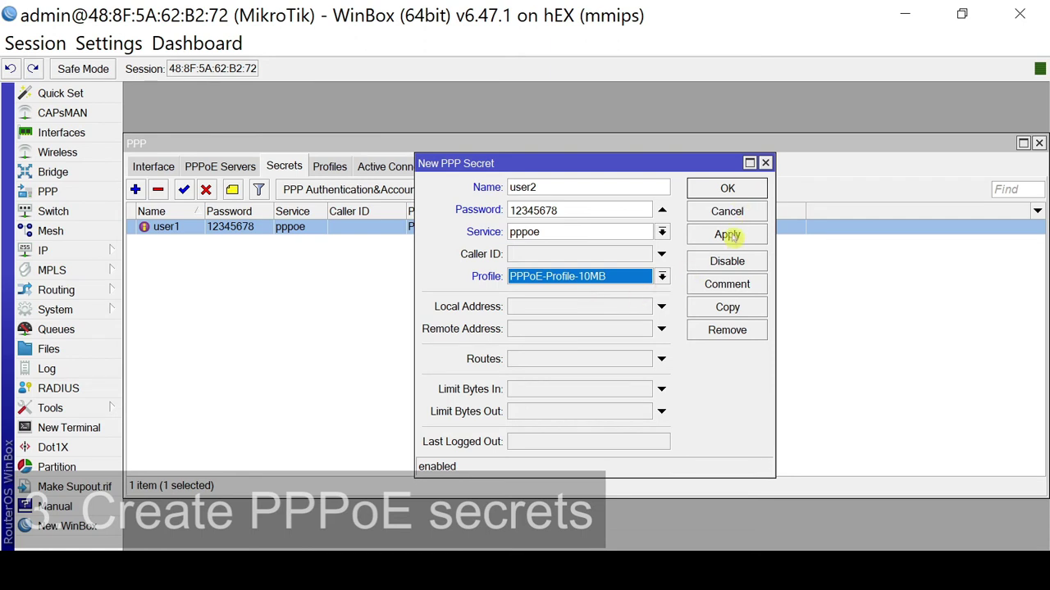
left_click(727, 235)
Close the secret form and compare the two secrets in the list.
left_click(729, 191)
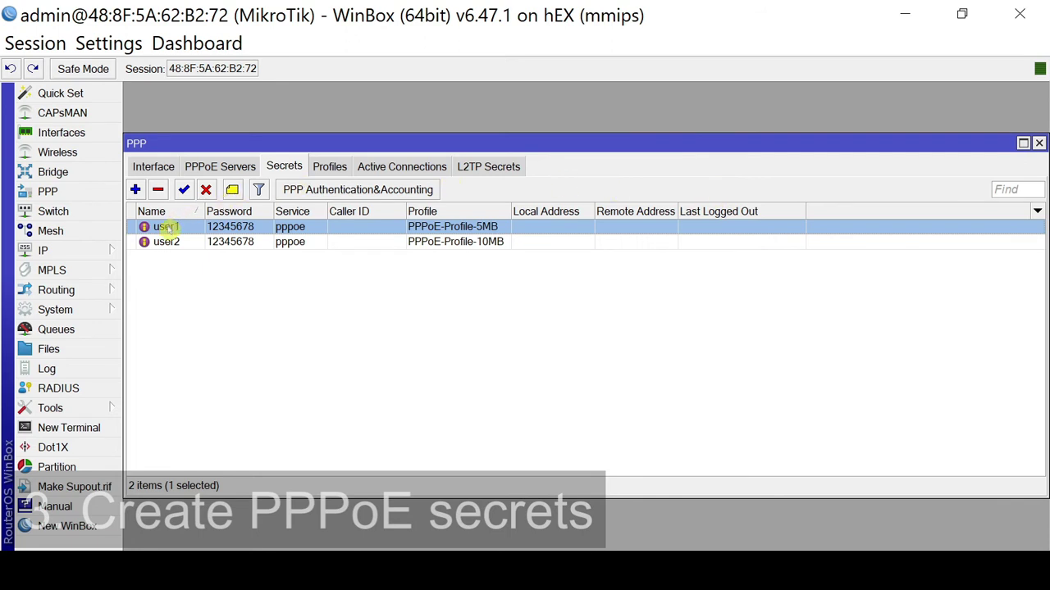
left_click(171, 241)
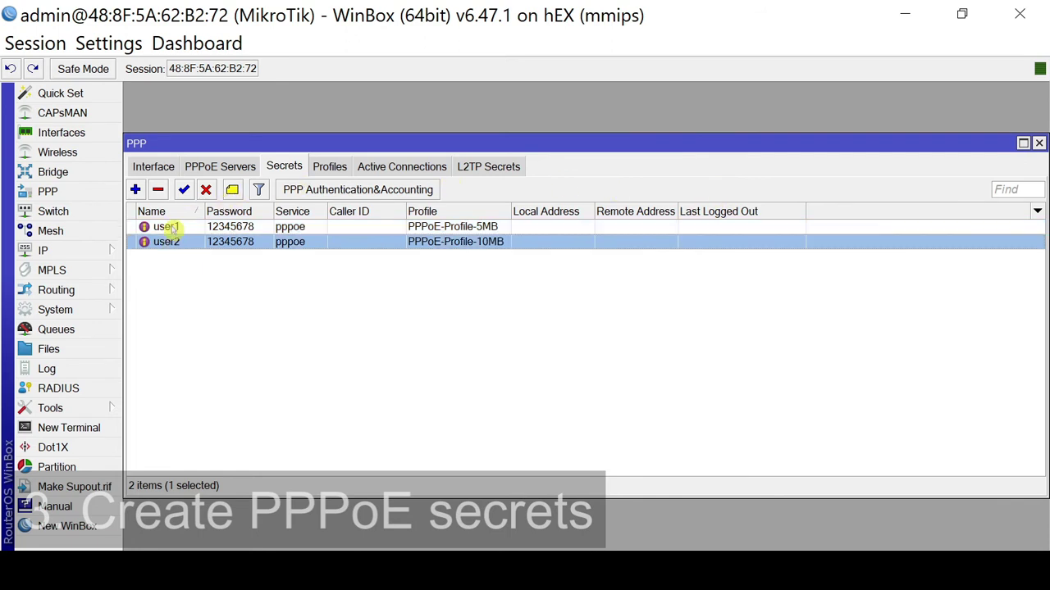
left_click(167, 228)
left_click(169, 243)
left_click(168, 229)
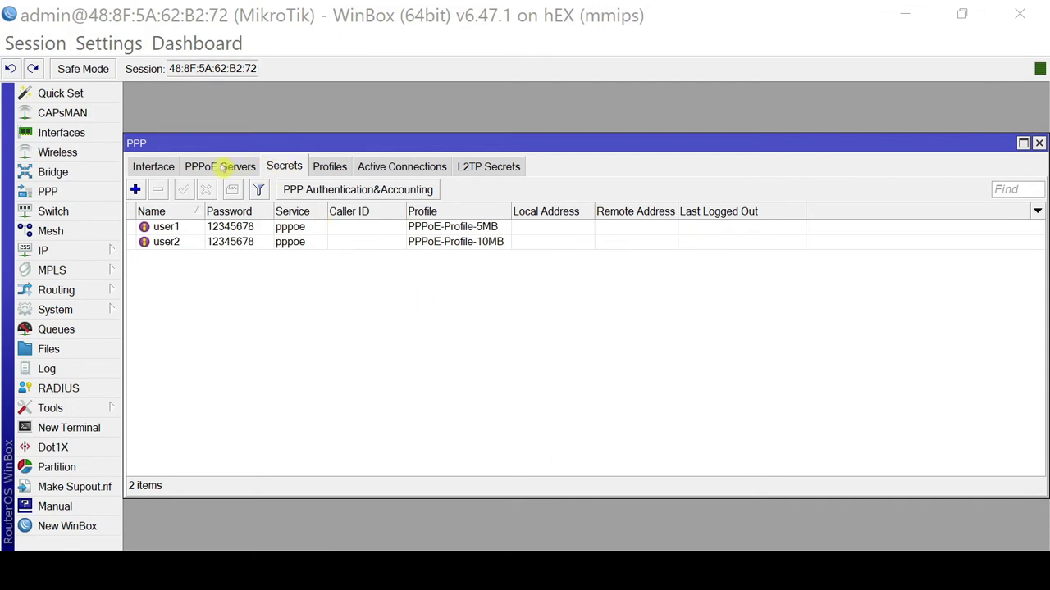
Add a PPPoE server service named PPPoE-service1, leaving the interface list unchanged.
left_click(221, 167)
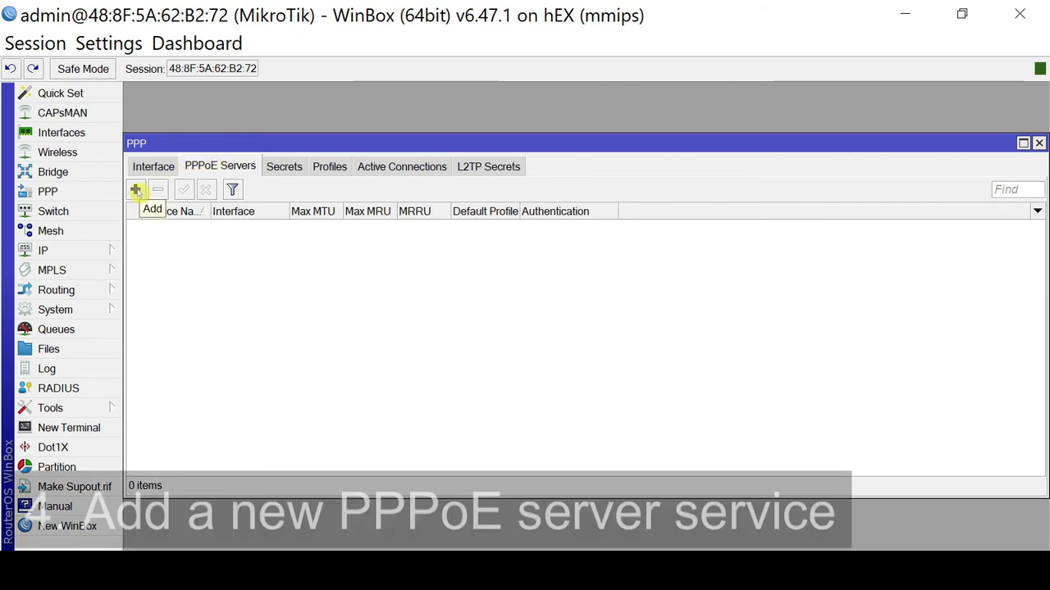
left_click(136, 191)
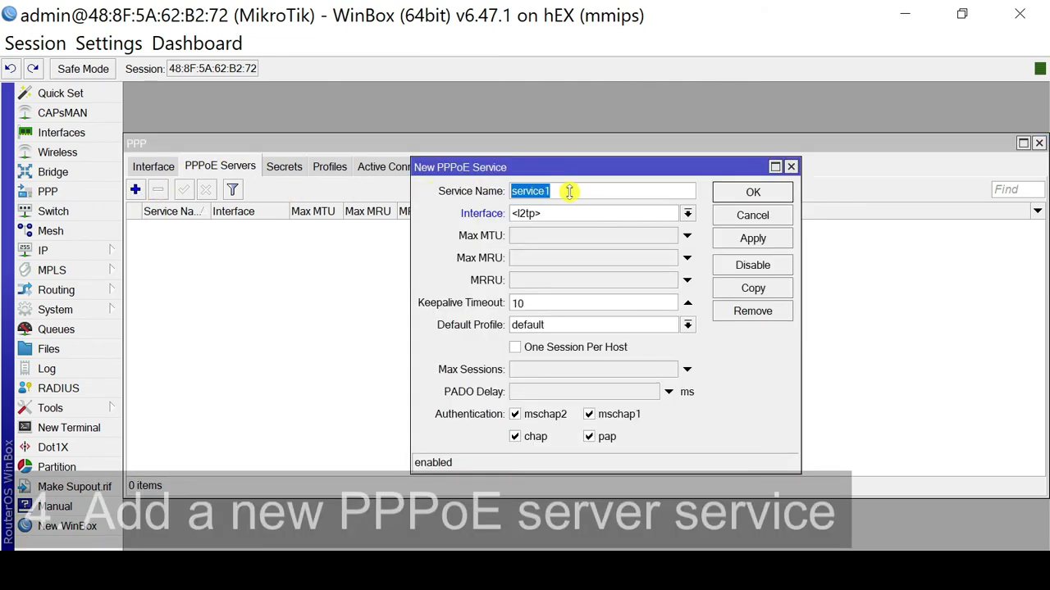
type("PPPoE-service")
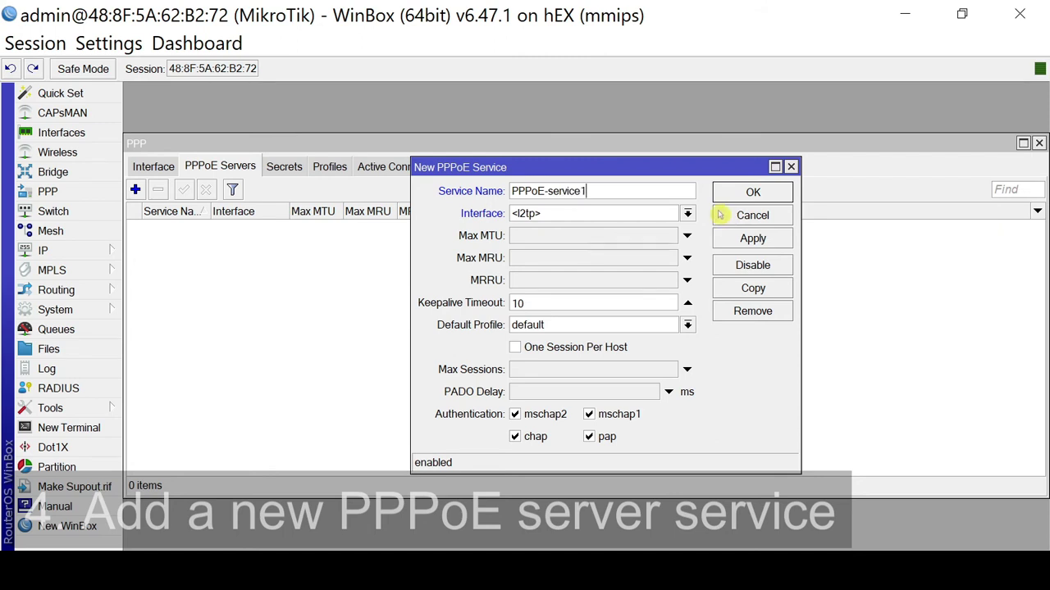
left_click(687, 213)
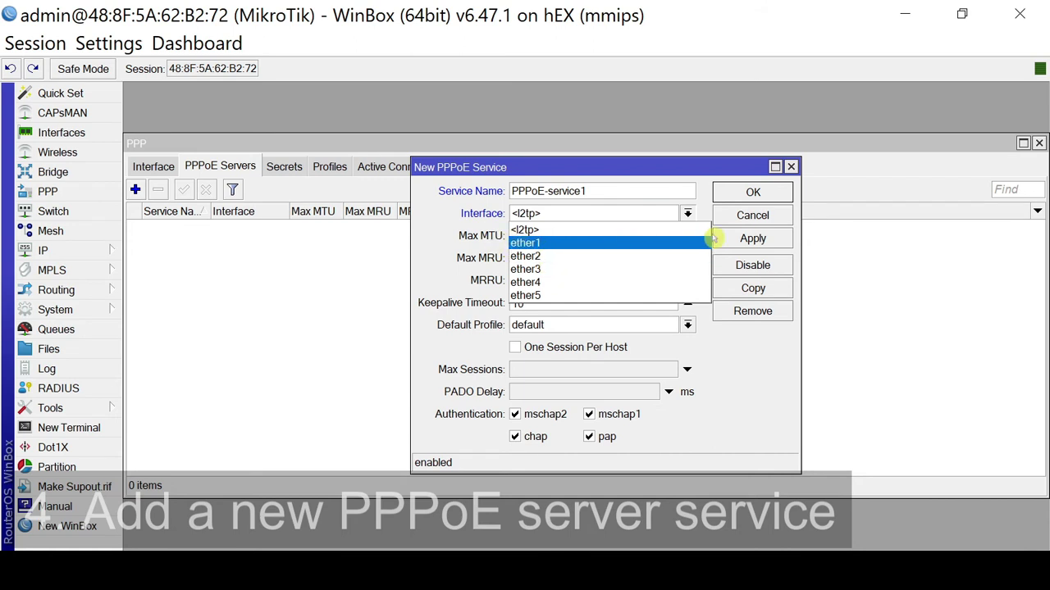
left_click(719, 171)
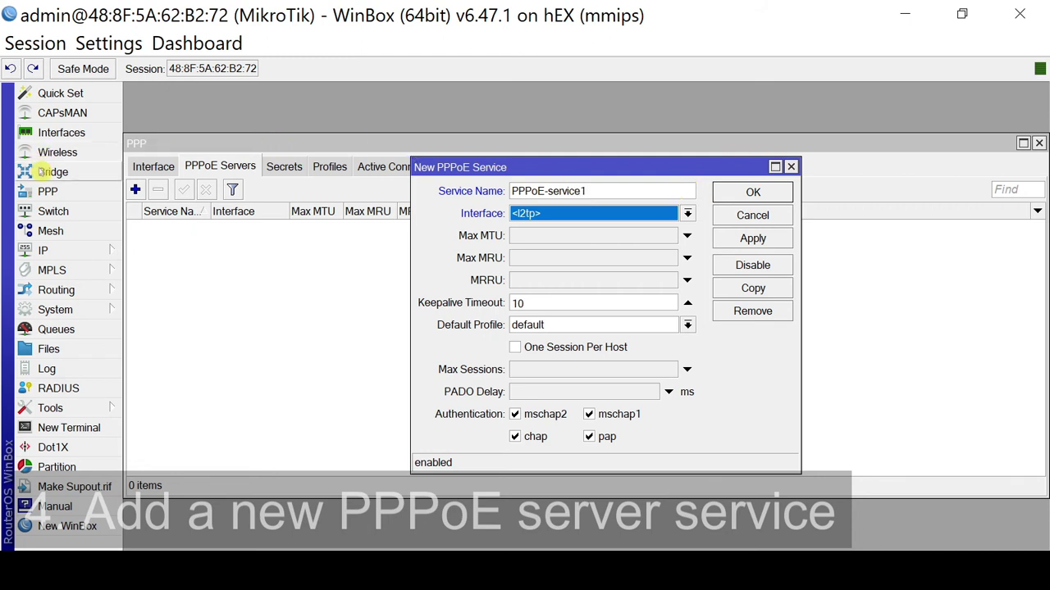
Add a new bridge named PPPoE-bridge and select it in the Bridge list.
left_click(80, 172)
left_click_drag(230, 174, 391, 301)
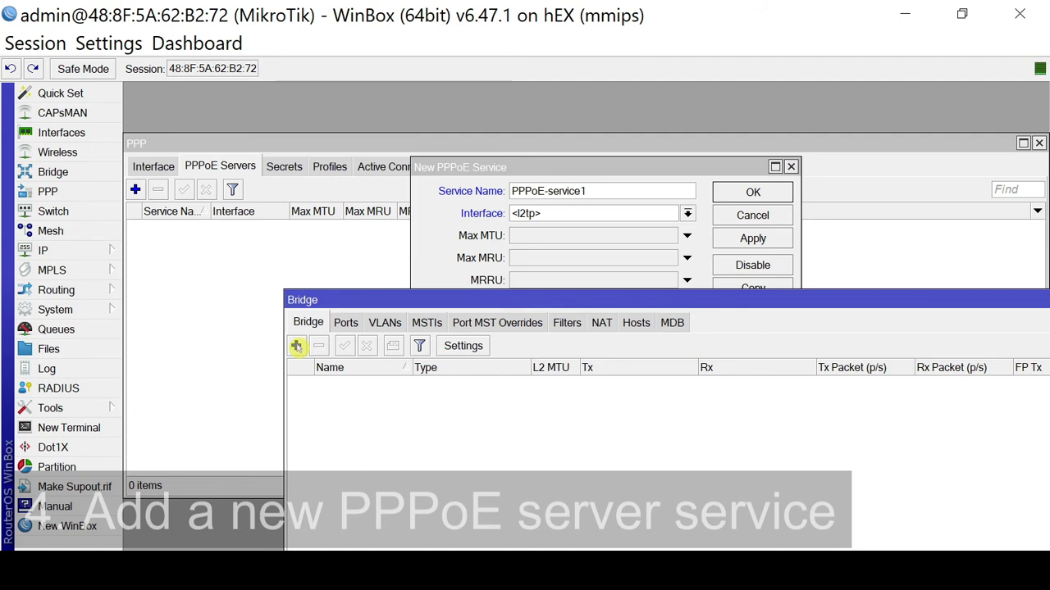
left_click(297, 345)
left_click_drag(522, 136, 551, 391)
type("PPPoE-bridge")
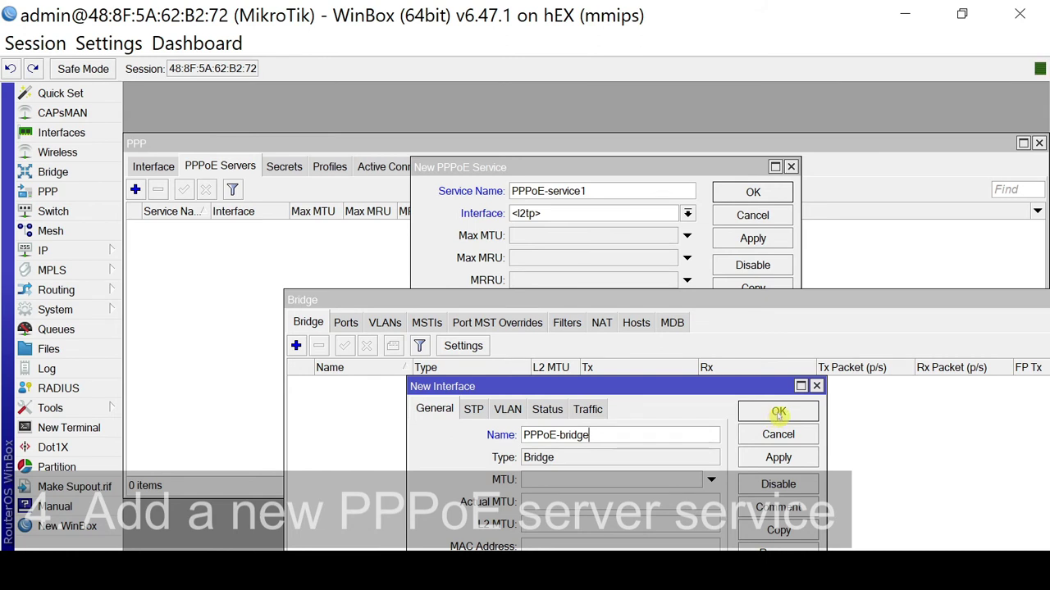
left_click(778, 413)
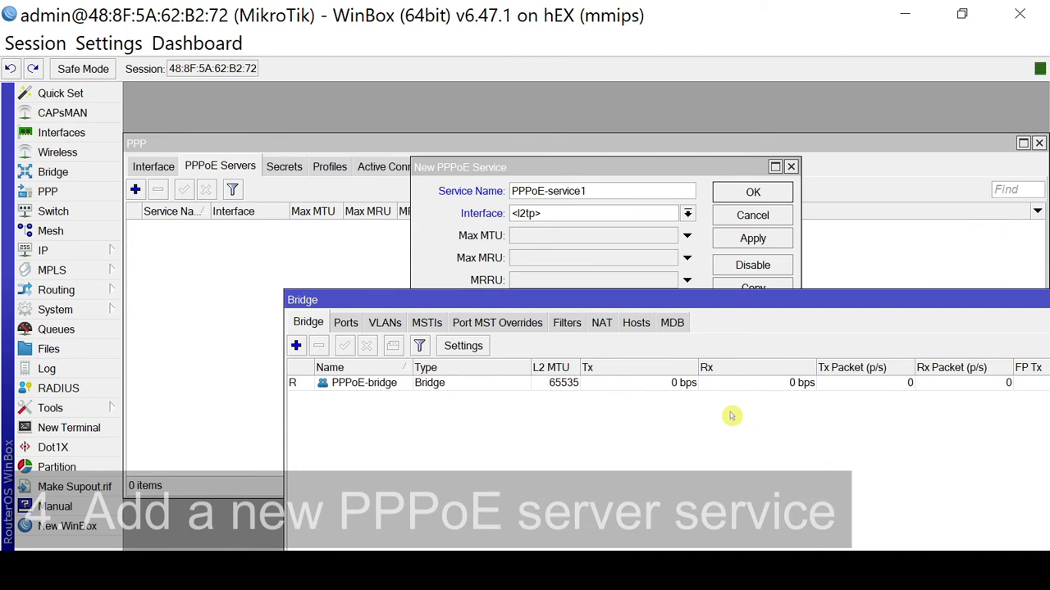
left_click(385, 390)
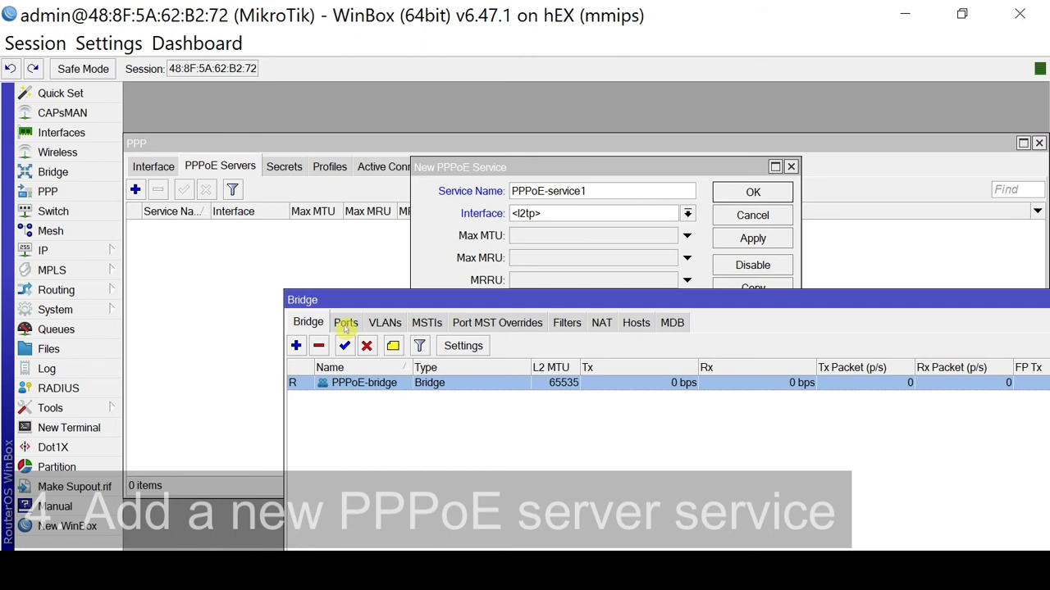
Add ether2 as a port of PPPoE-bridge.
left_click(345, 323)
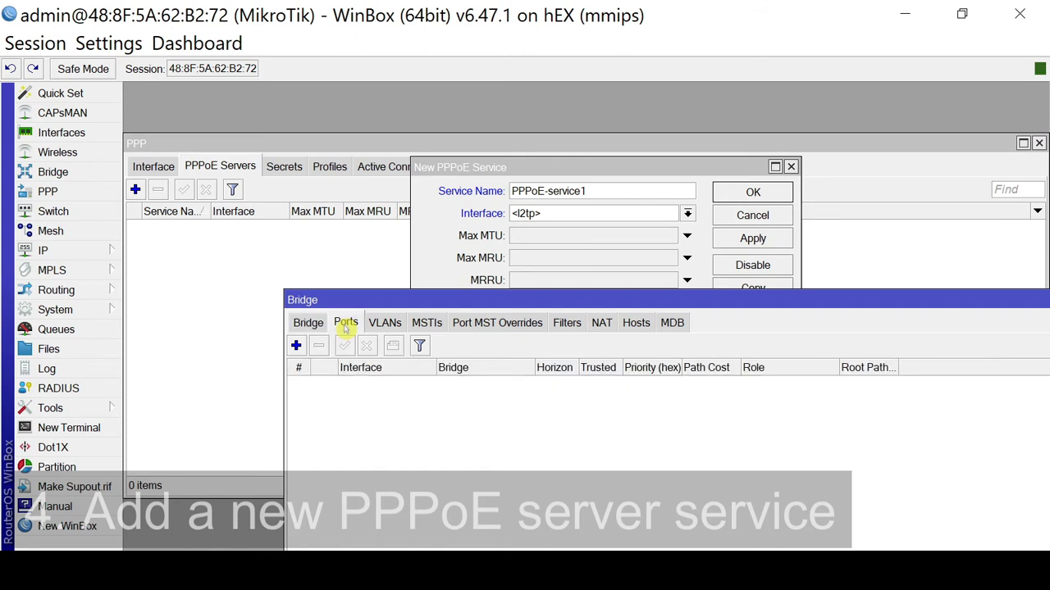
left_click(296, 345)
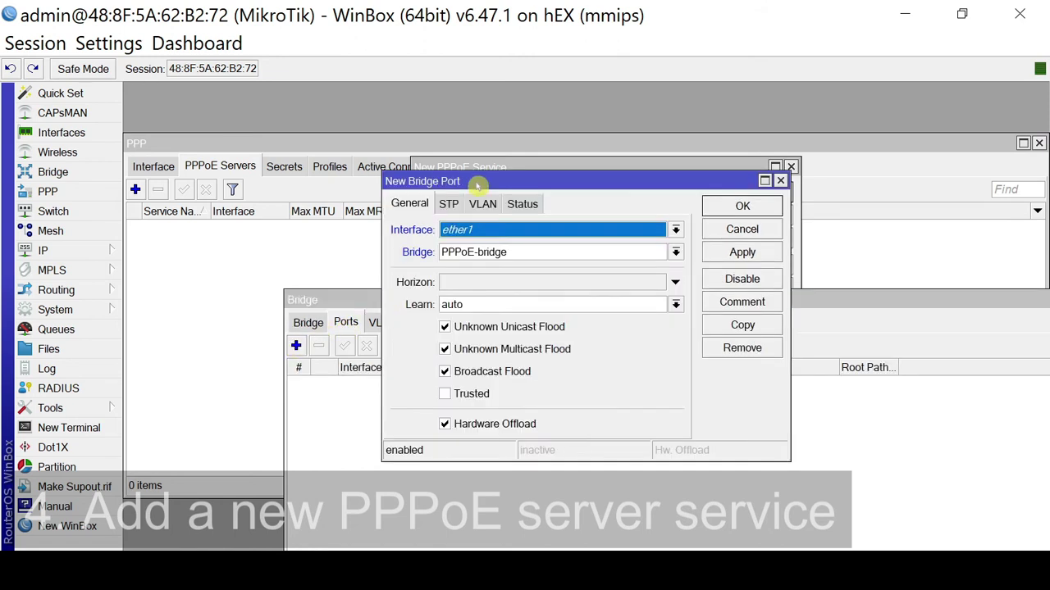
left_click_drag(478, 182, 483, 385)
left_click(482, 433)
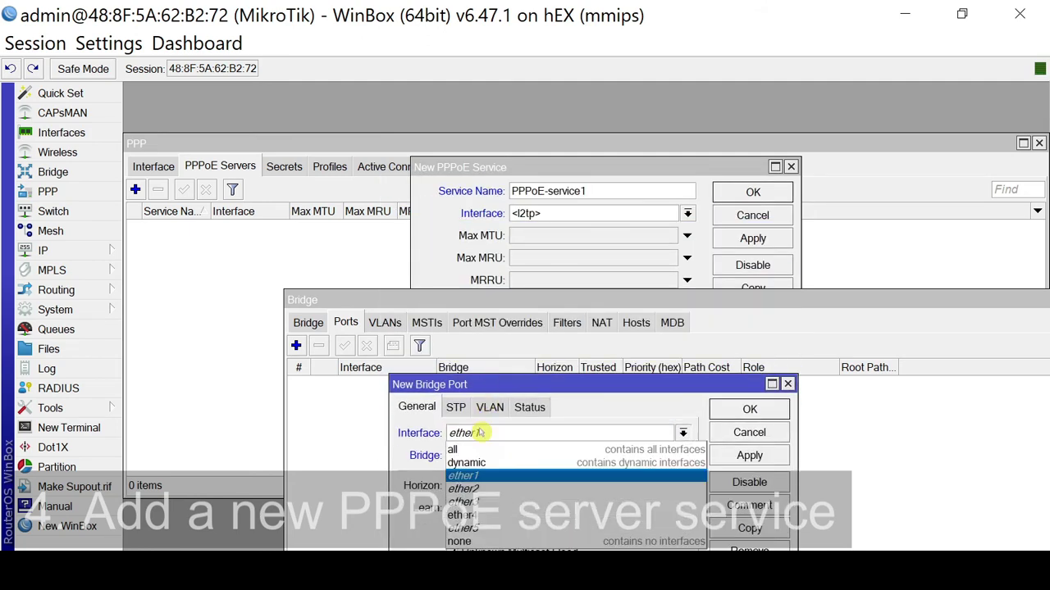
left_click(469, 495)
left_click(468, 438)
key("Down")
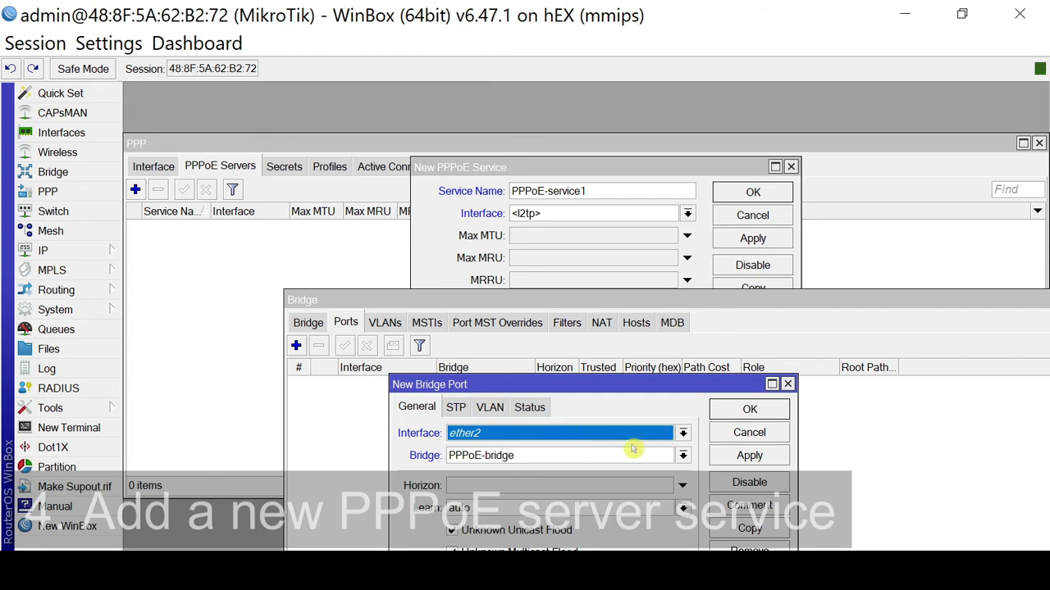
left_click(761, 457)
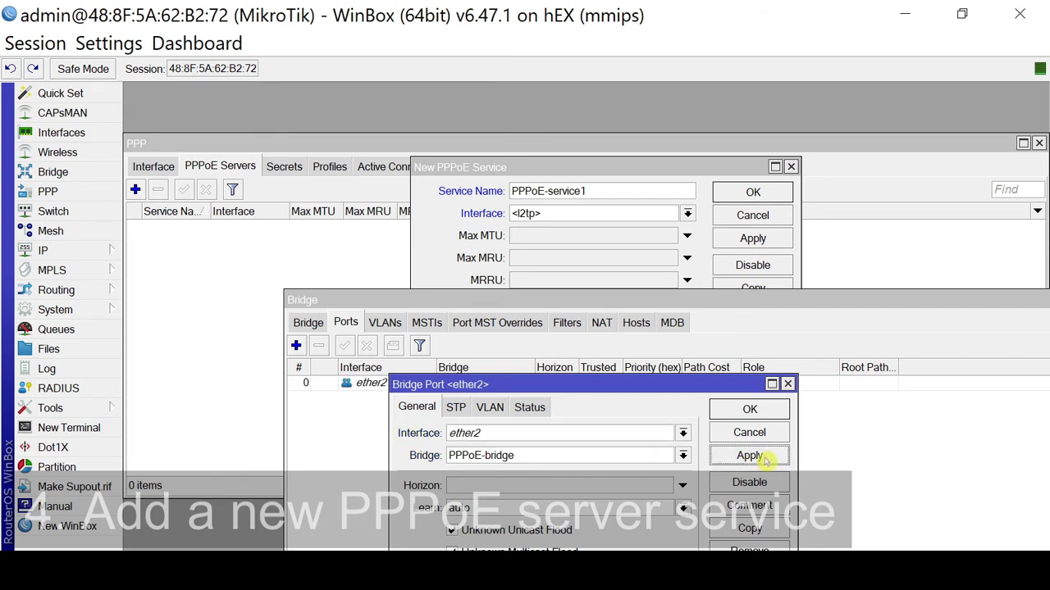
left_click(746, 409)
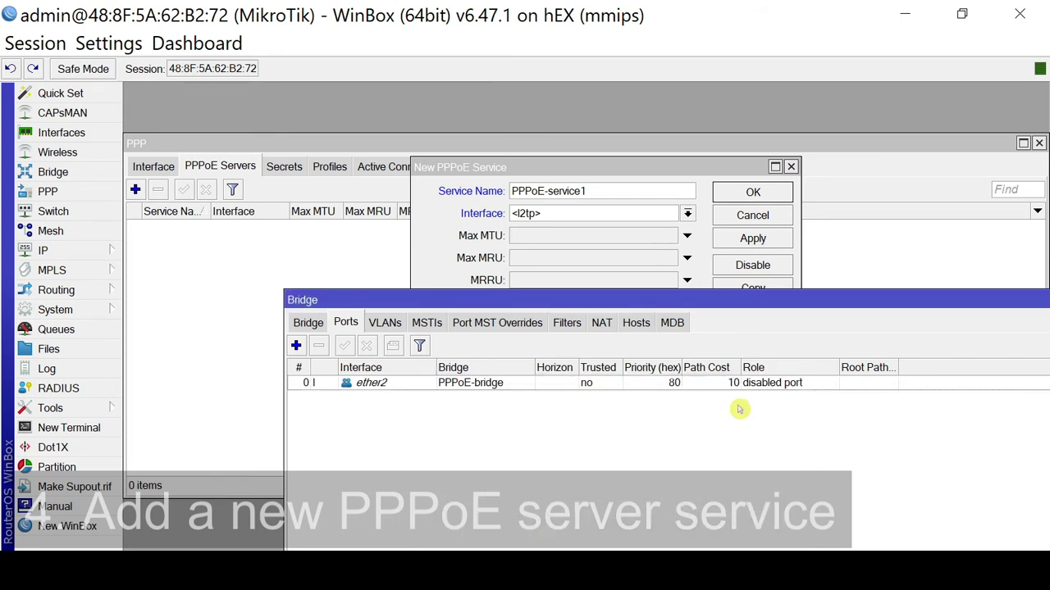
left_click(361, 387)
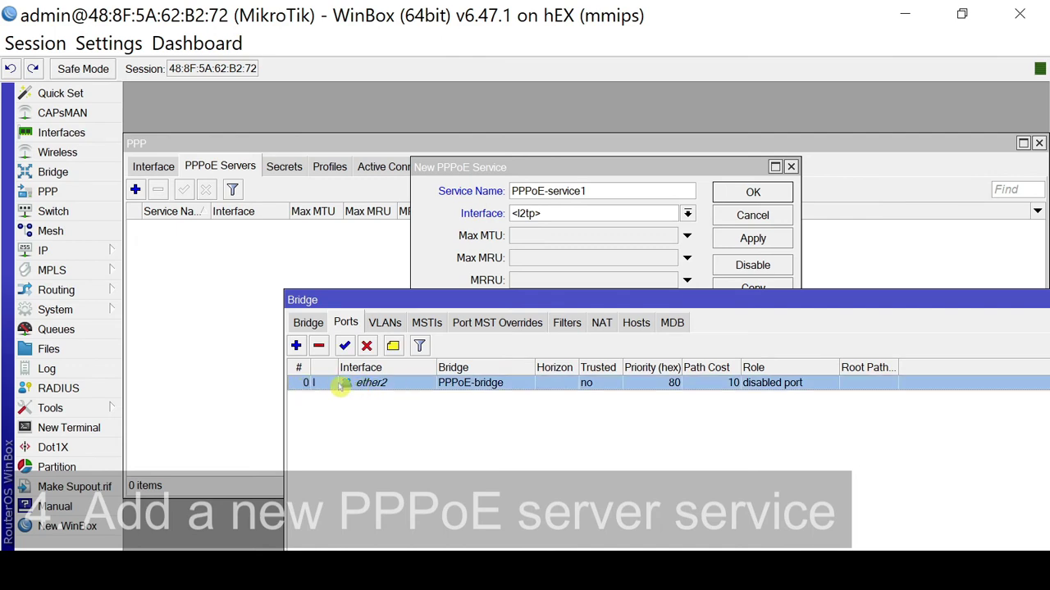
Add ether3 as a second PPPoE-bridge port, then return to the bridge list.
double_click(295, 348)
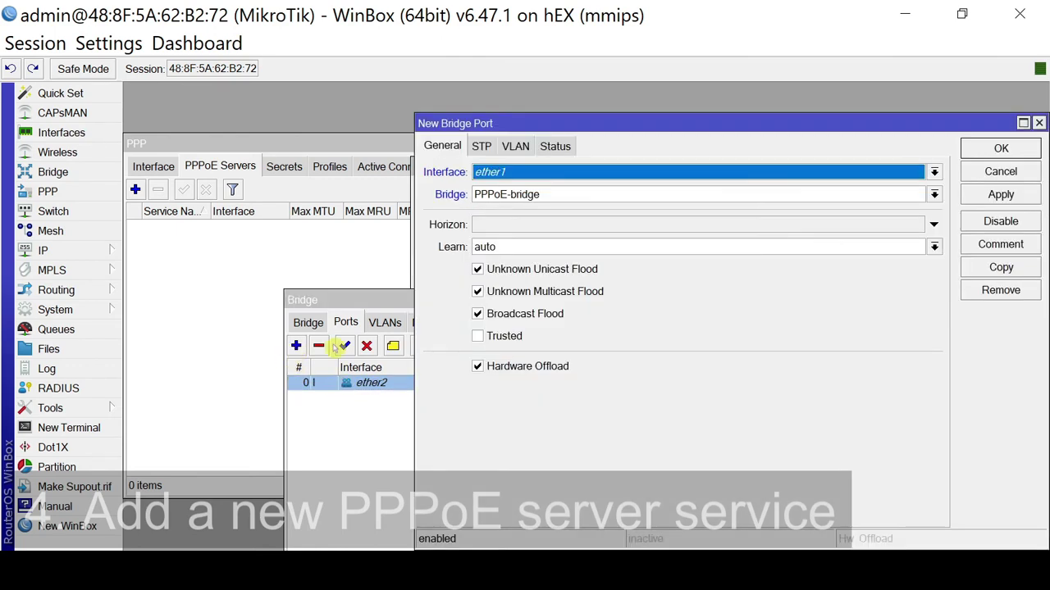
left_click_drag(478, 203, 403, 428)
left_click(400, 451)
left_click(397, 395)
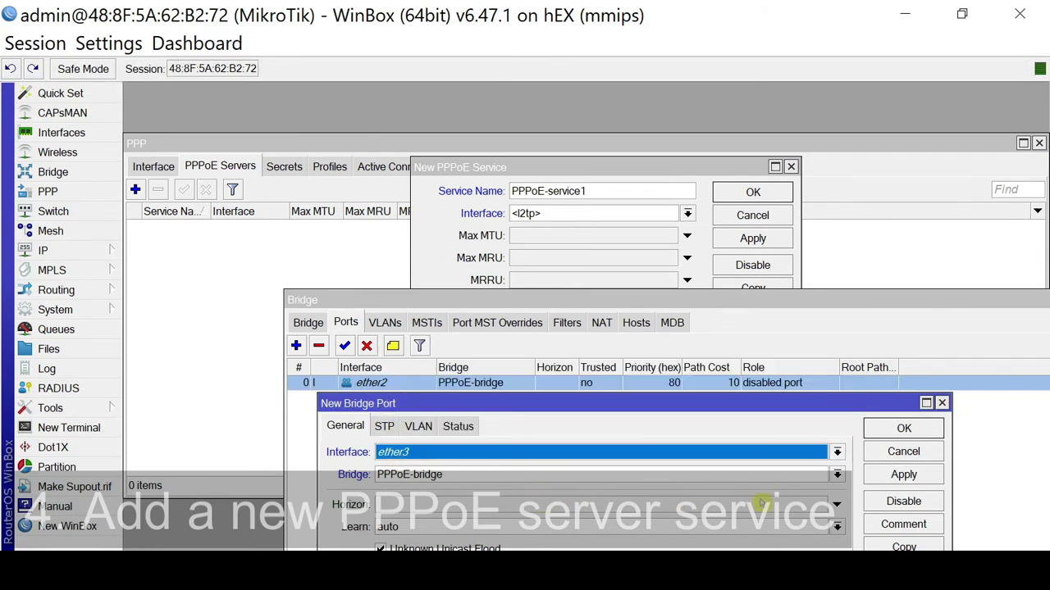
left_click(902, 475)
left_click(903, 428)
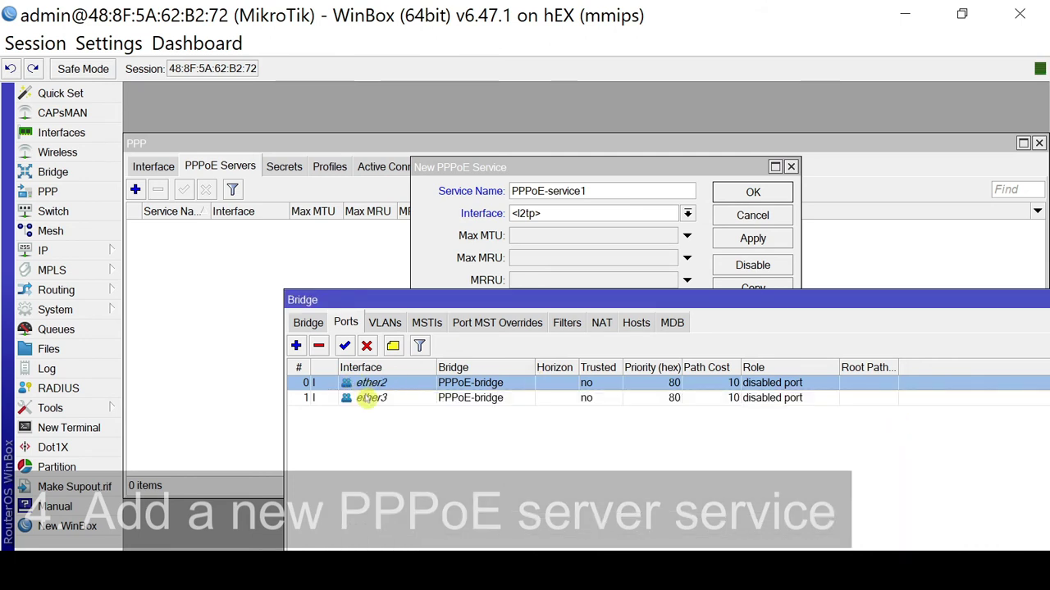
left_click(373, 400)
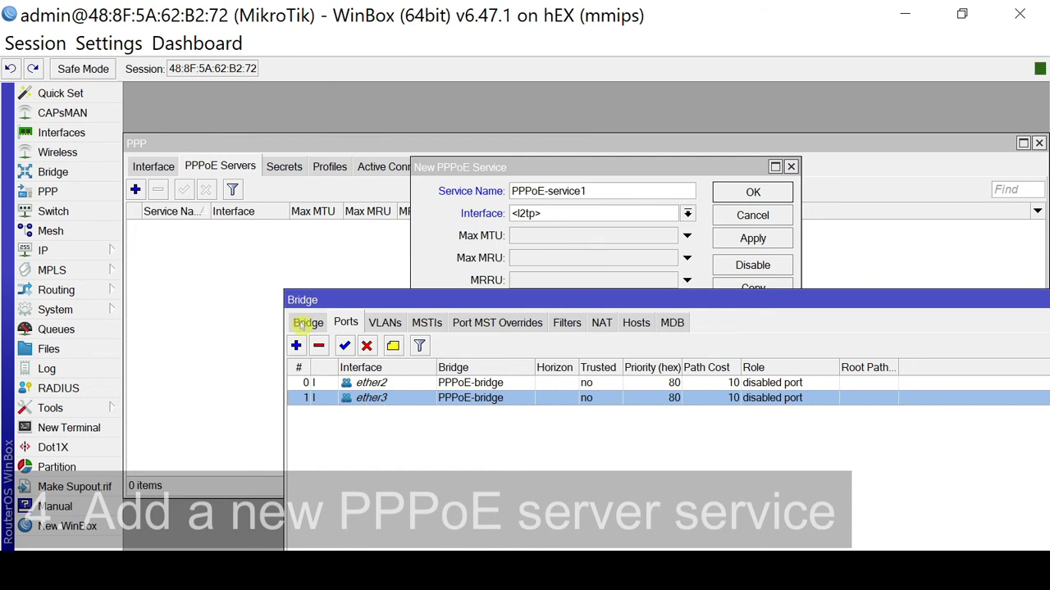
left_click(304, 324)
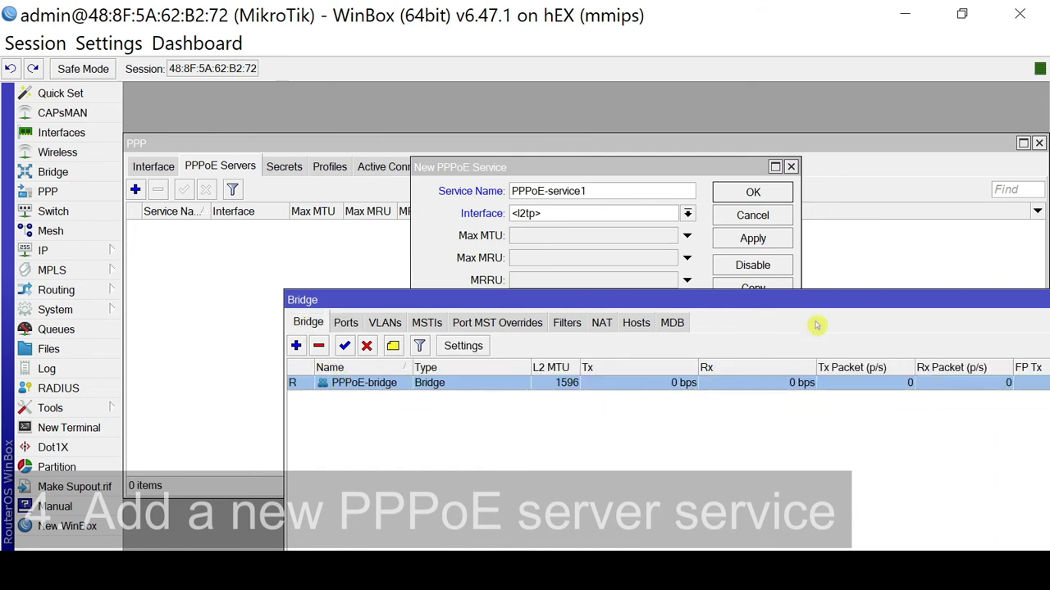
left_click_drag(775, 300, 597, 317)
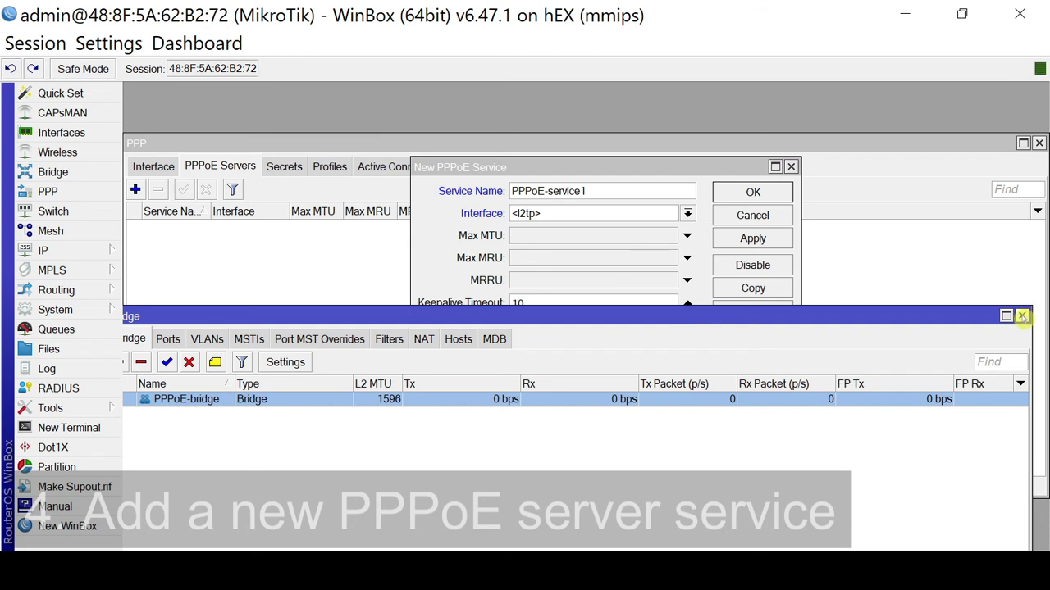
Save PPPoE-service1 on interface PPPoE-bridge with one session per host, and widen the Service Name column.
left_click(1023, 316)
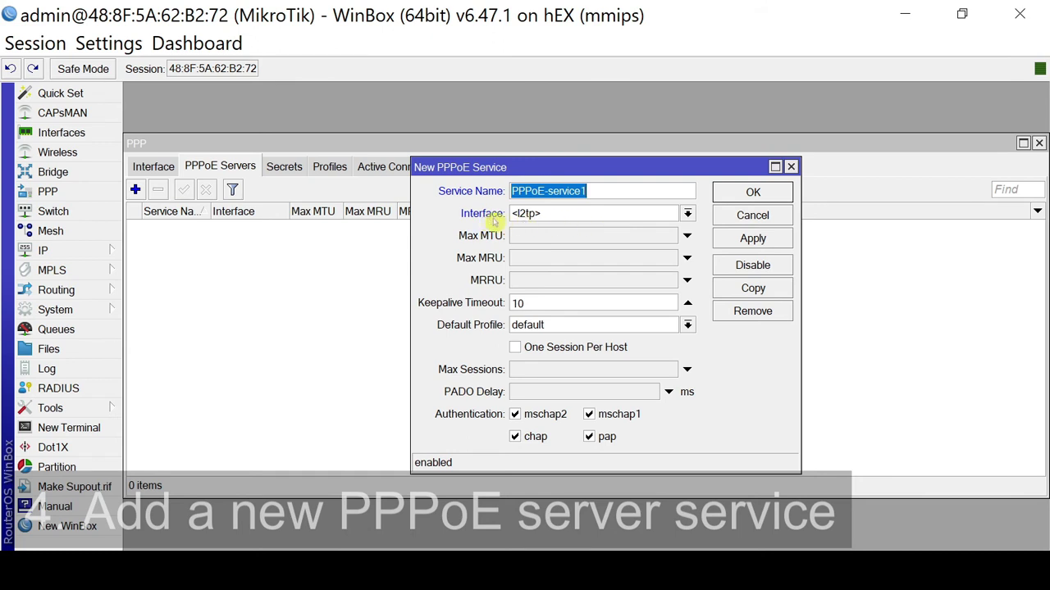
left_click(687, 214)
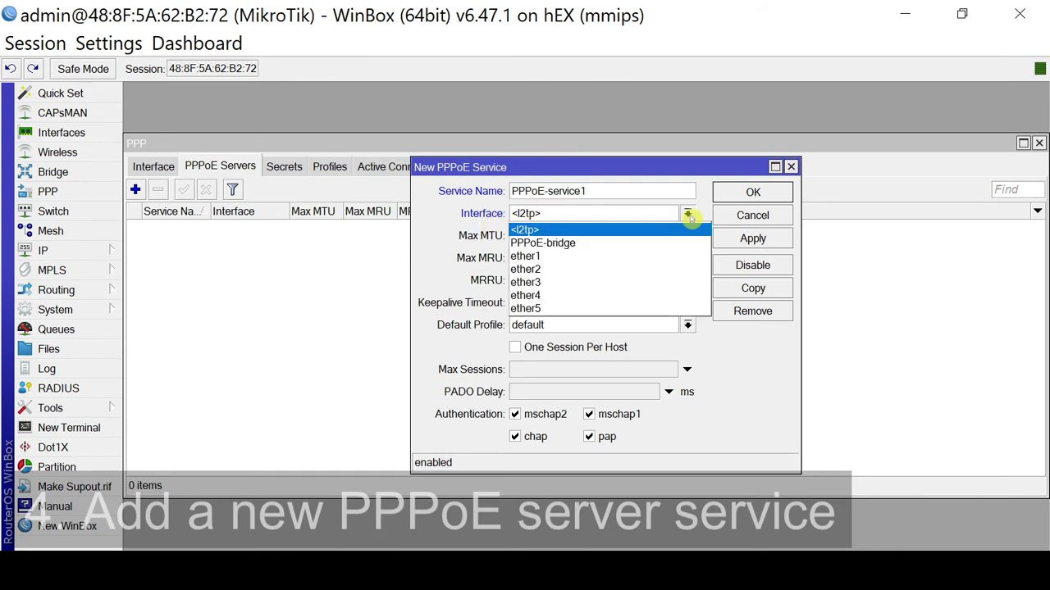
left_click(541, 244)
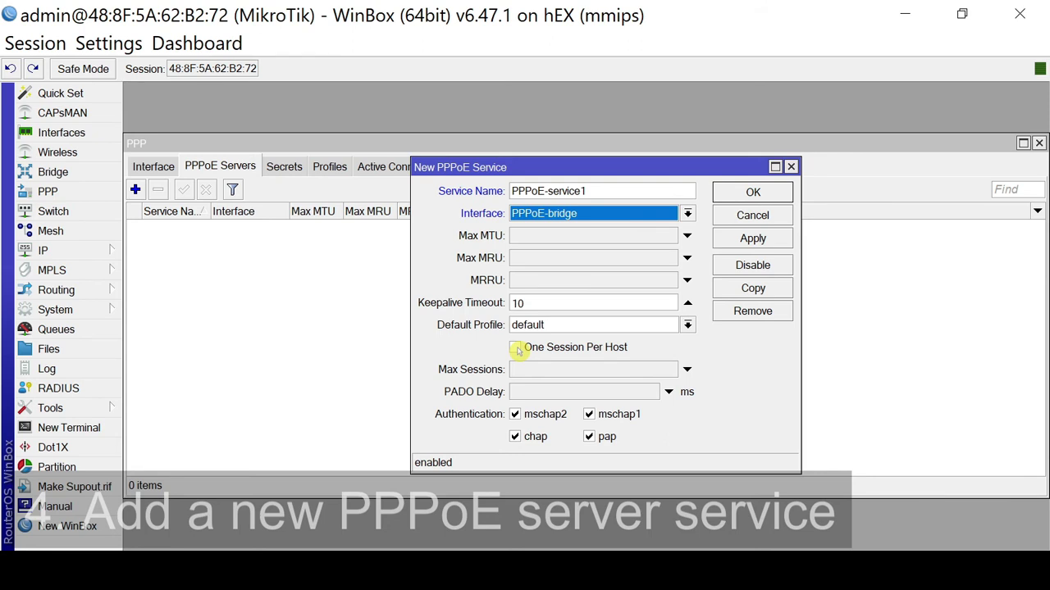
left_click(516, 350)
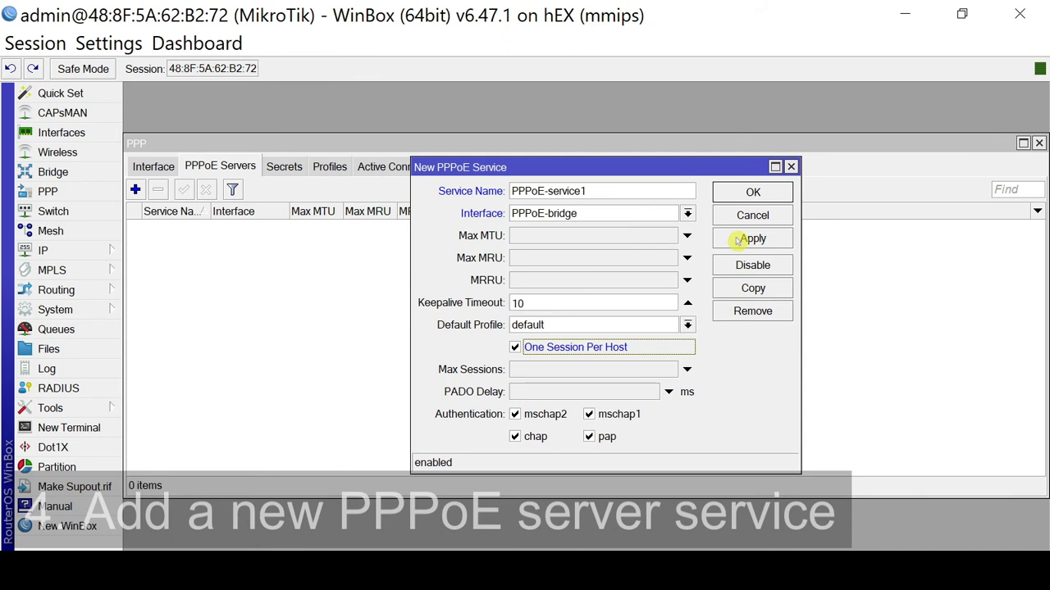
left_click(741, 238)
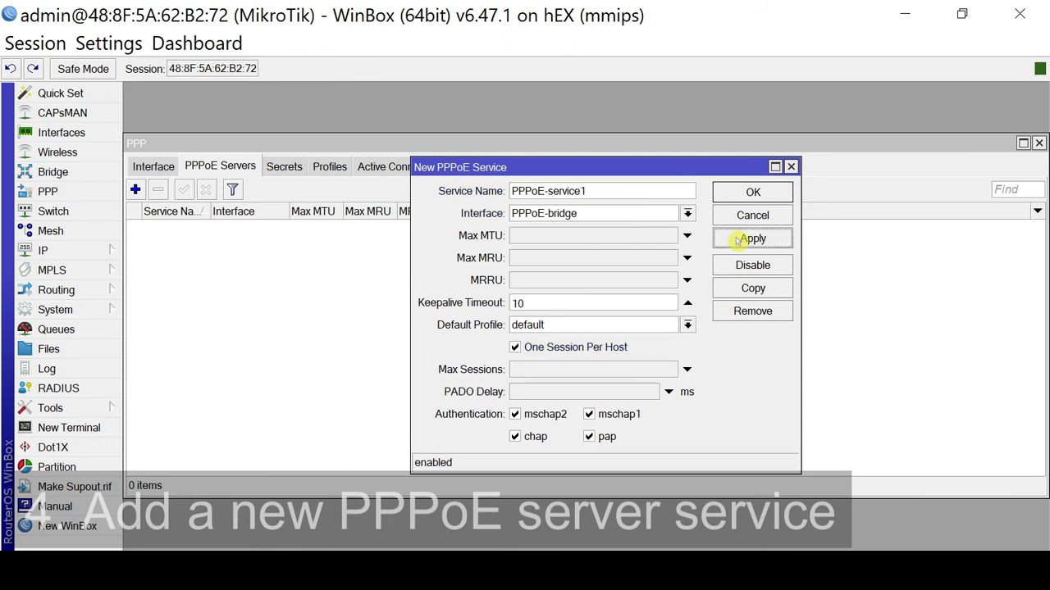
left_click(741, 195)
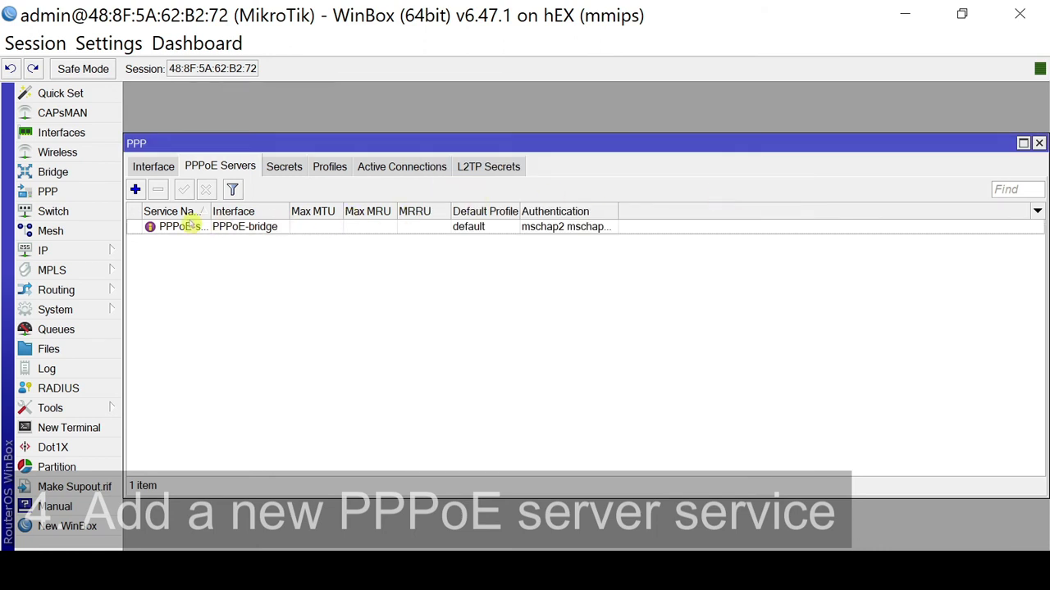
left_click_drag(208, 210, 254, 210)
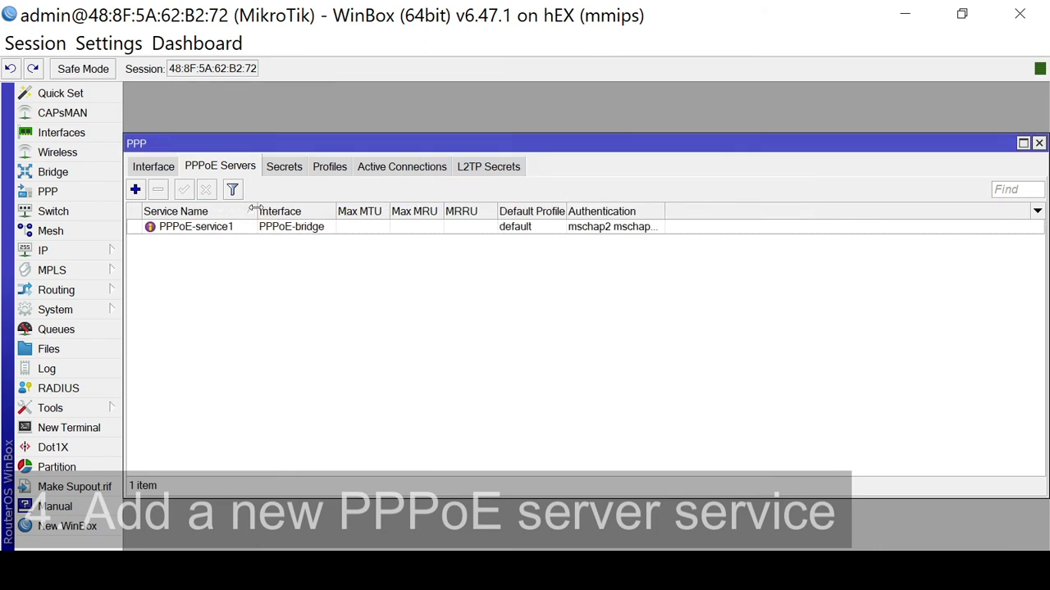
left_click(199, 231)
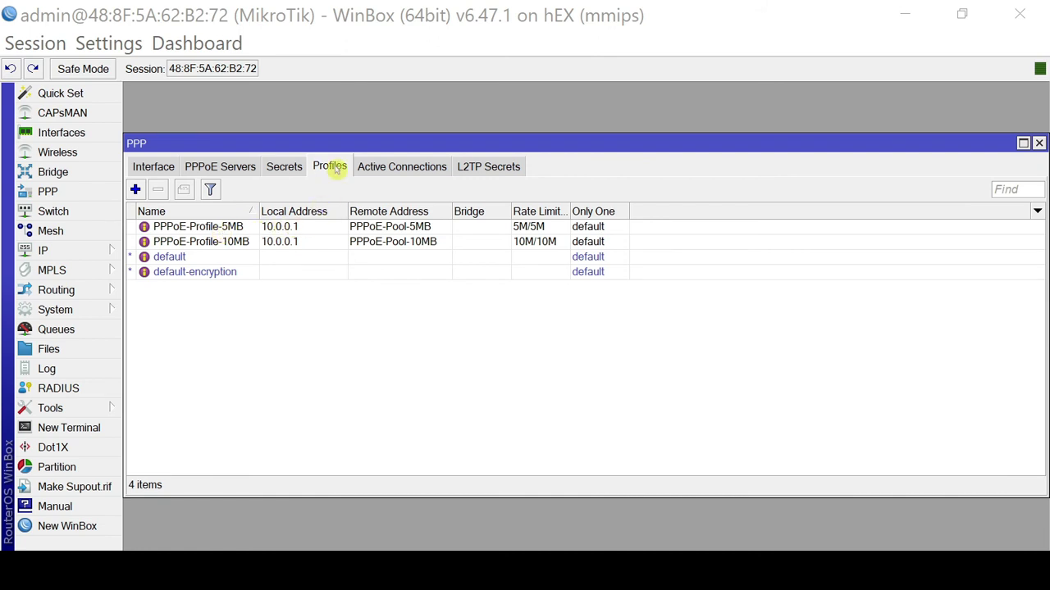
Set DNS servers 8.8.8.8 and 9.9.9.9 on PPPoE-Profile-5MB.
left_click(226, 227)
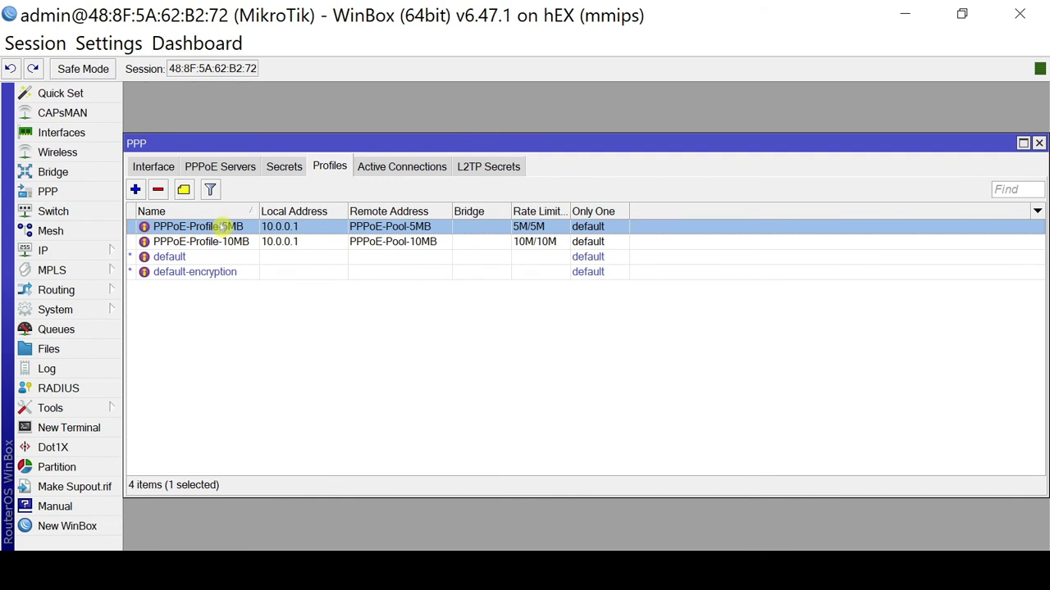
double_click(226, 227)
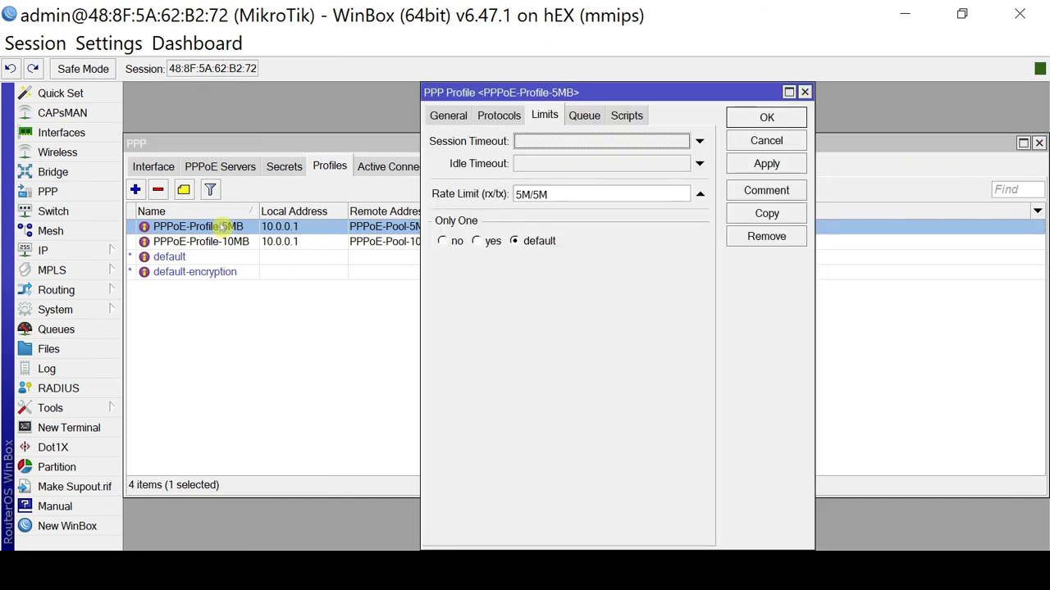
left_click(449, 115)
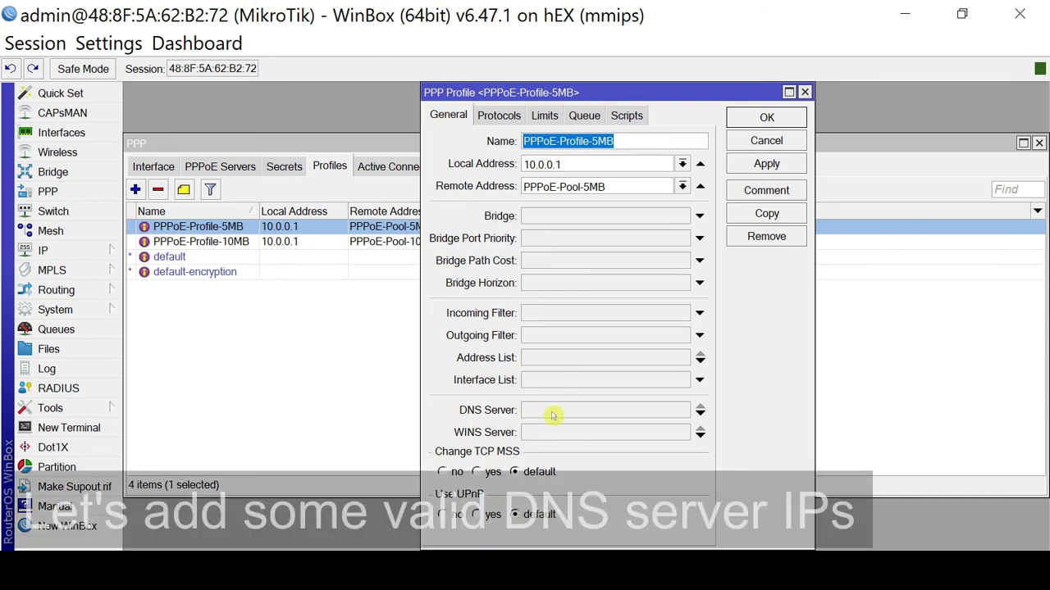
left_click(552, 414)
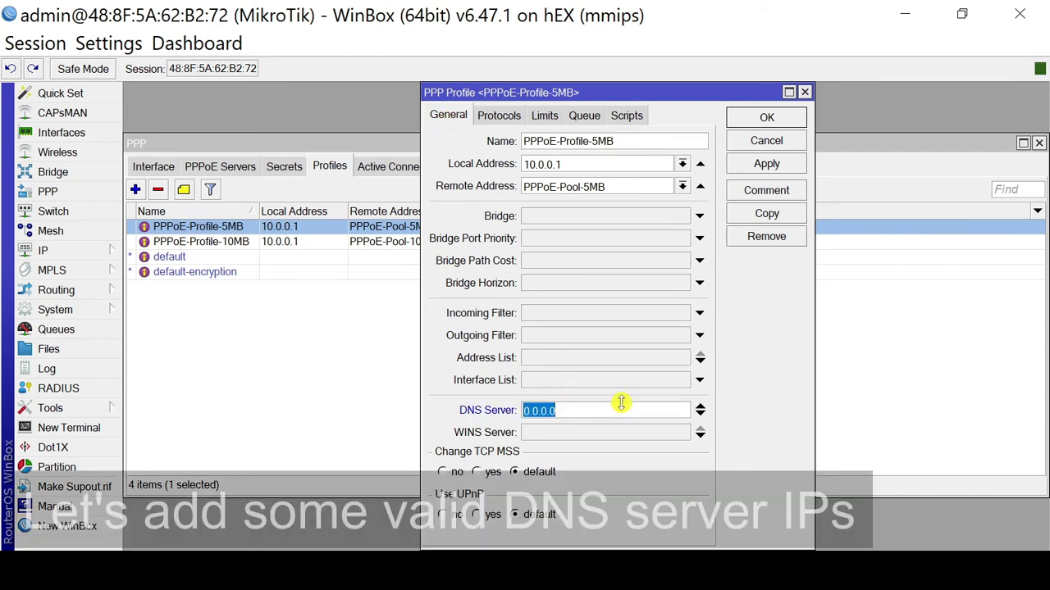
type("8.8.8.")
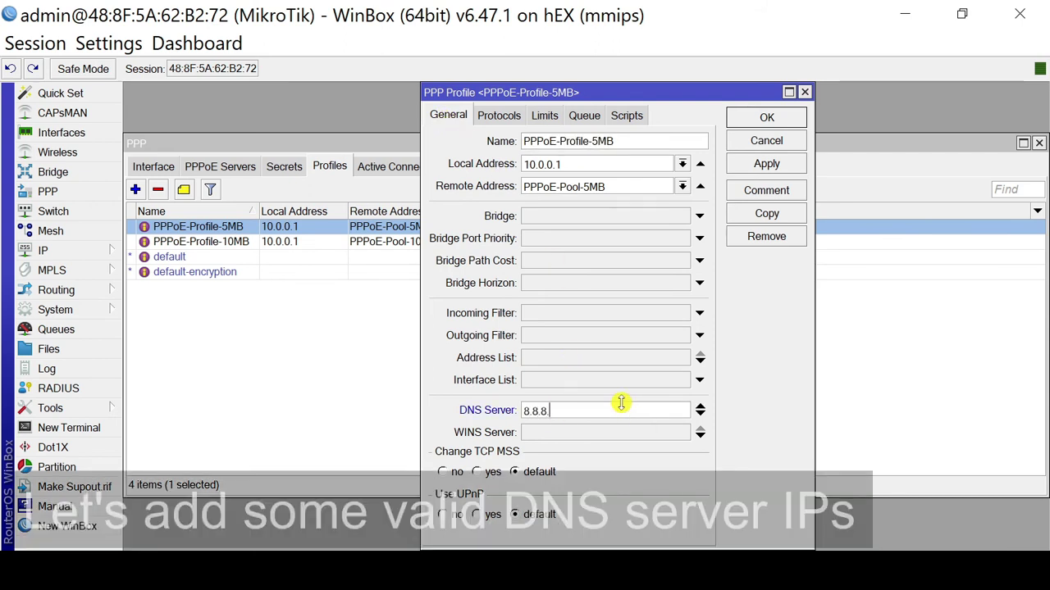
type("8")
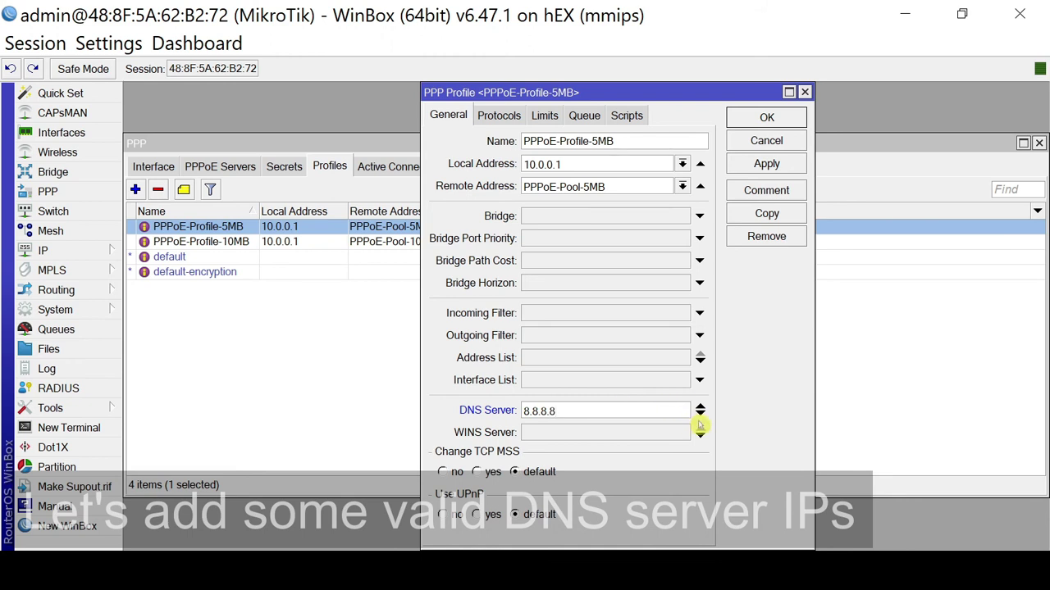
left_click(700, 415)
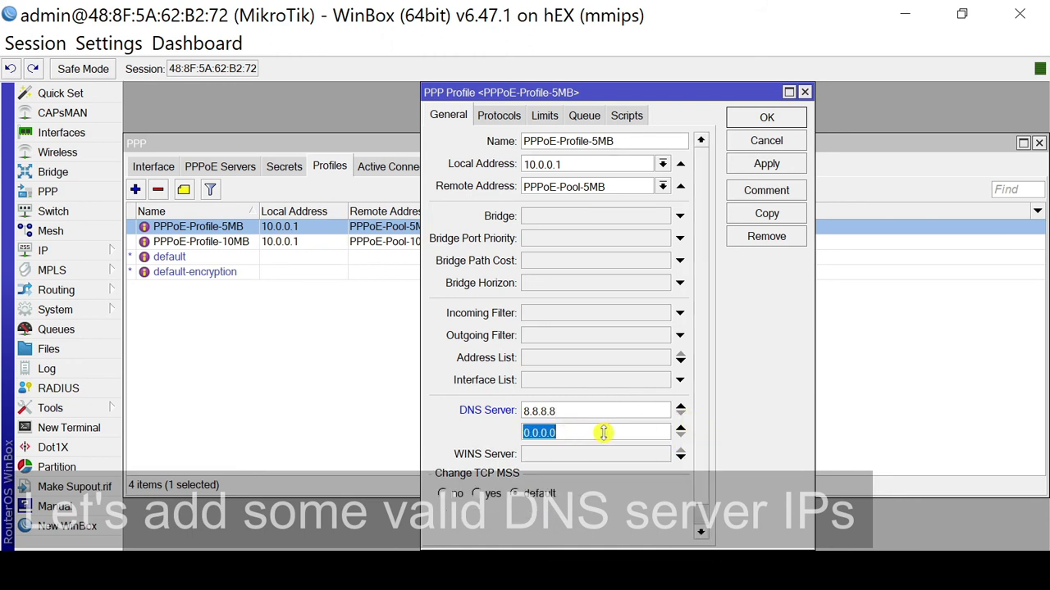
type("9.9.9.9")
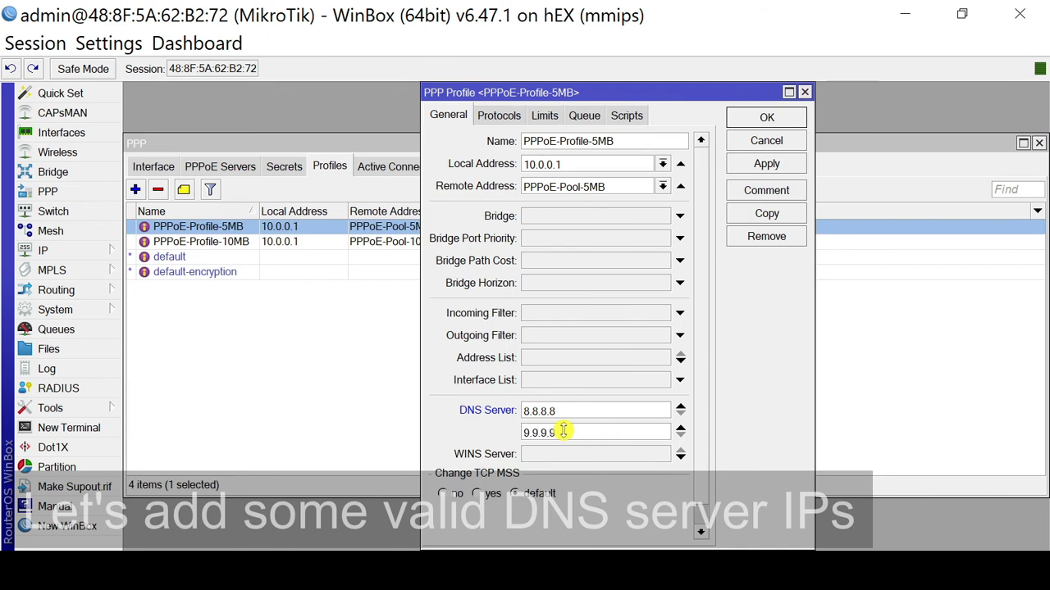
left_click(767, 164)
left_click(767, 119)
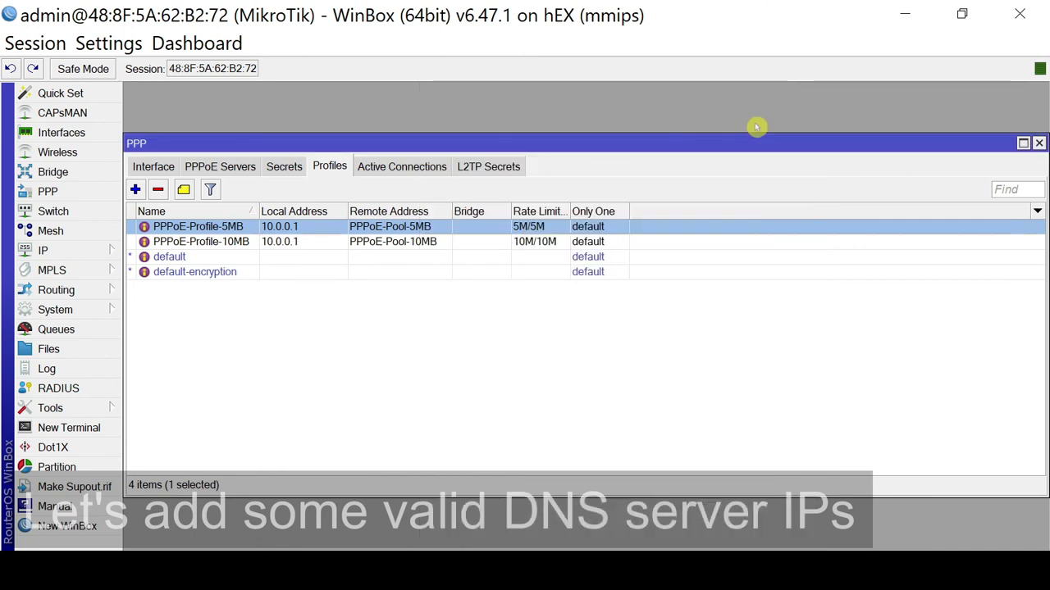
Set DNS servers 8.8.8.8 and 9.9.9.9 on PPPoE-Profile-10MB.
left_click(201, 242)
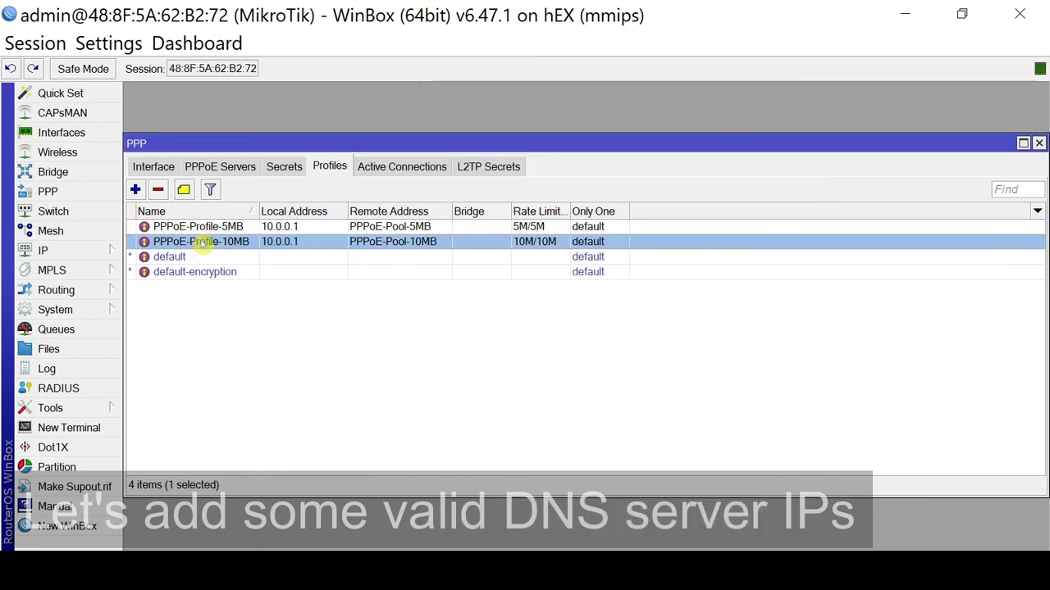
double_click(201, 242)
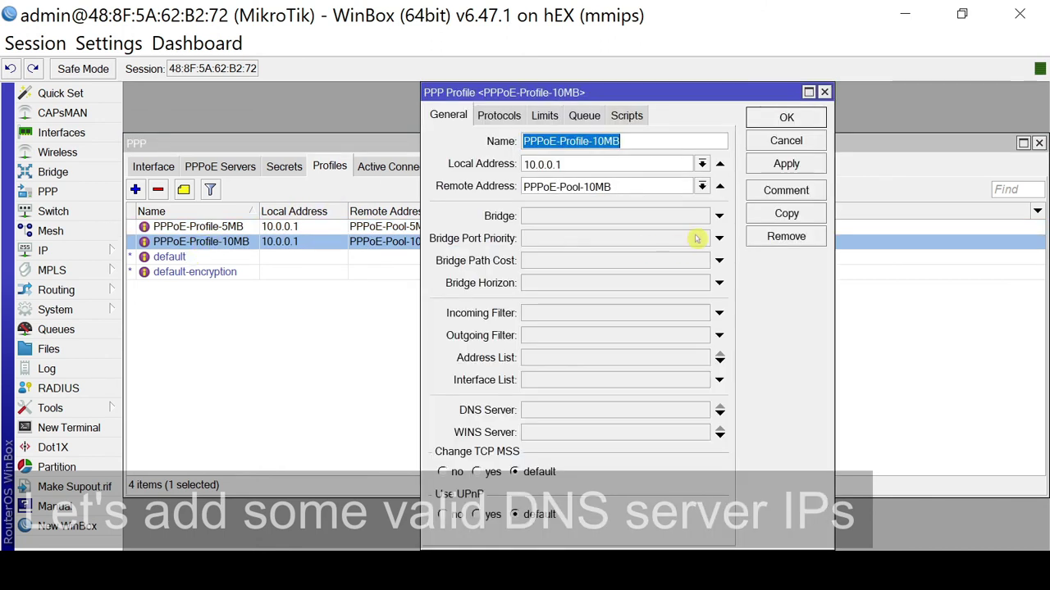
left_click(686, 413)
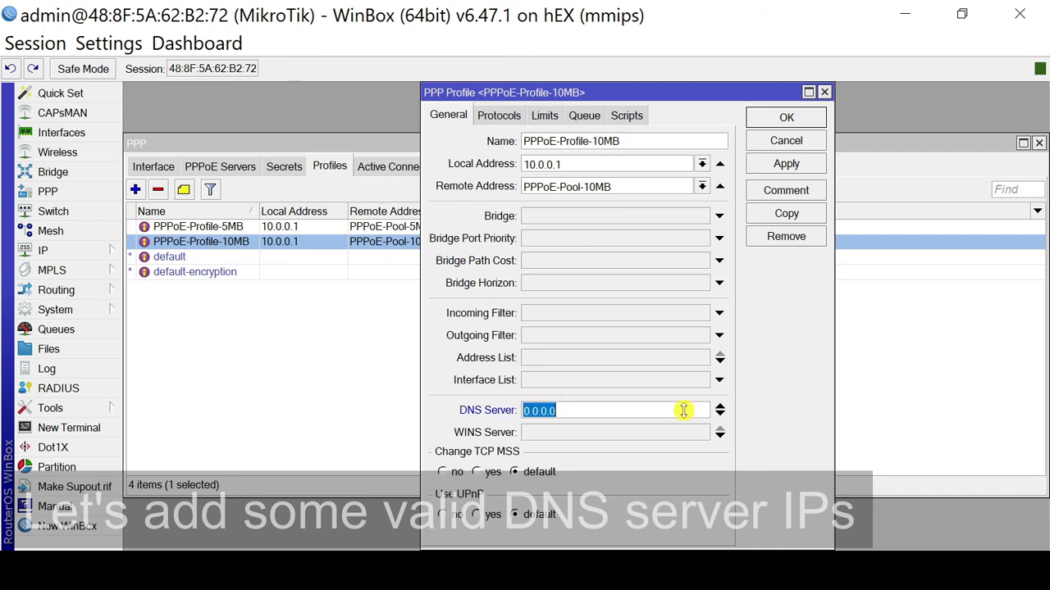
type("8.8.8.8")
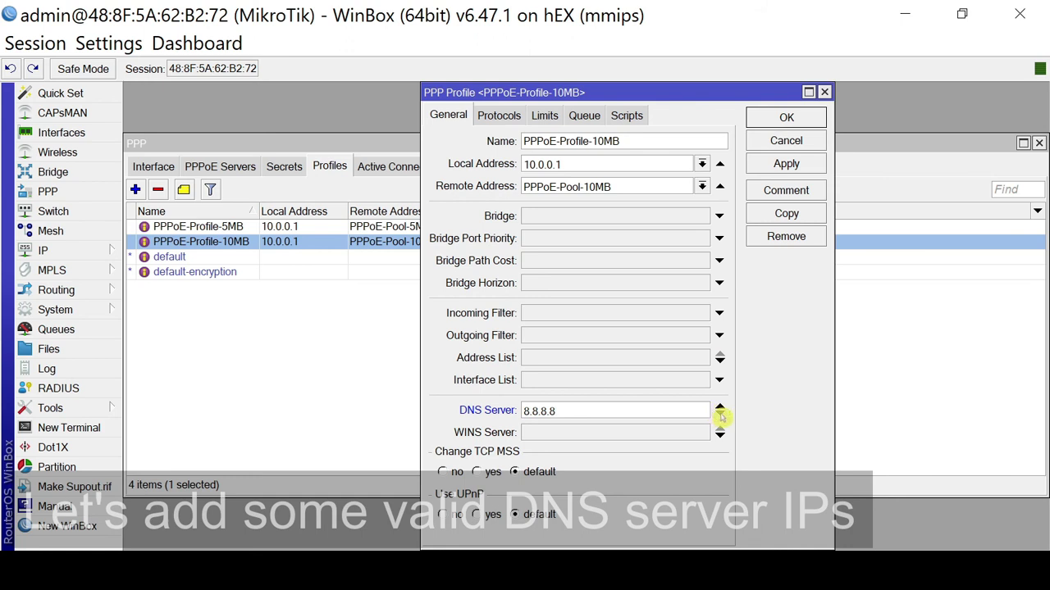
left_click(720, 415)
type("9.9.9.9")
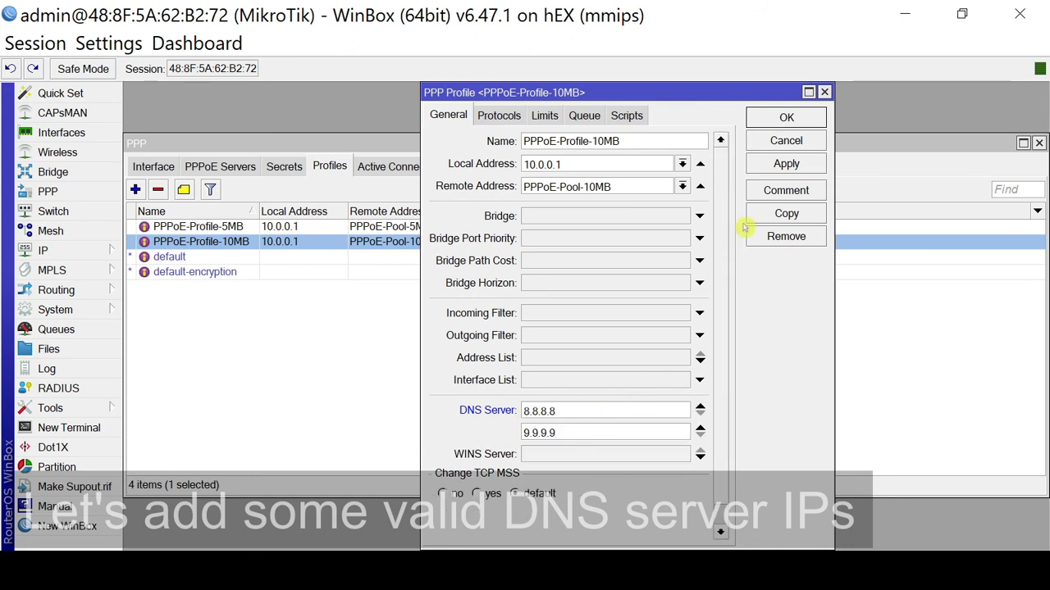
left_click(776, 164)
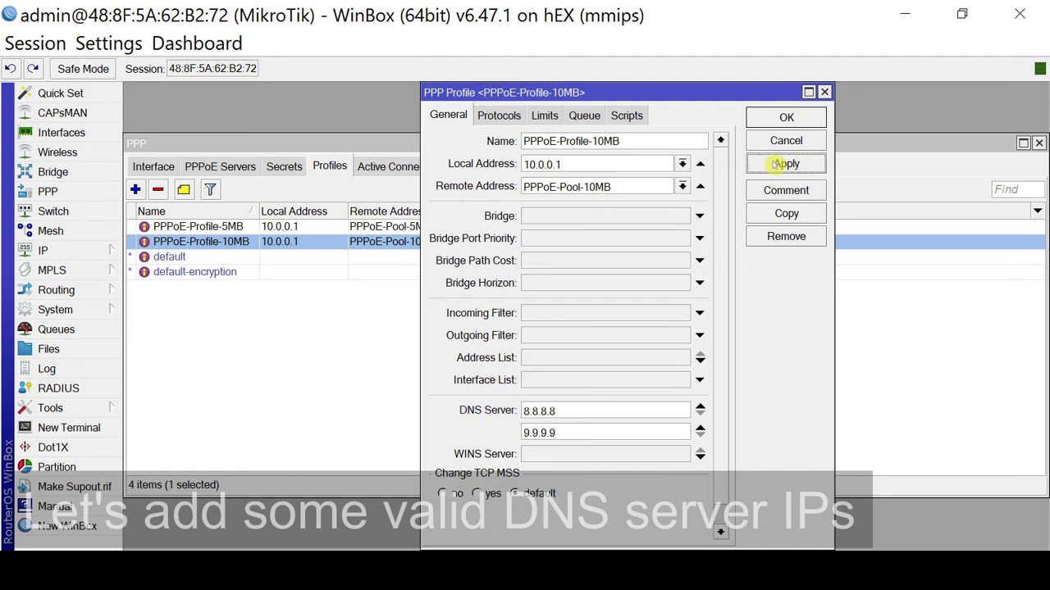
left_click(788, 118)
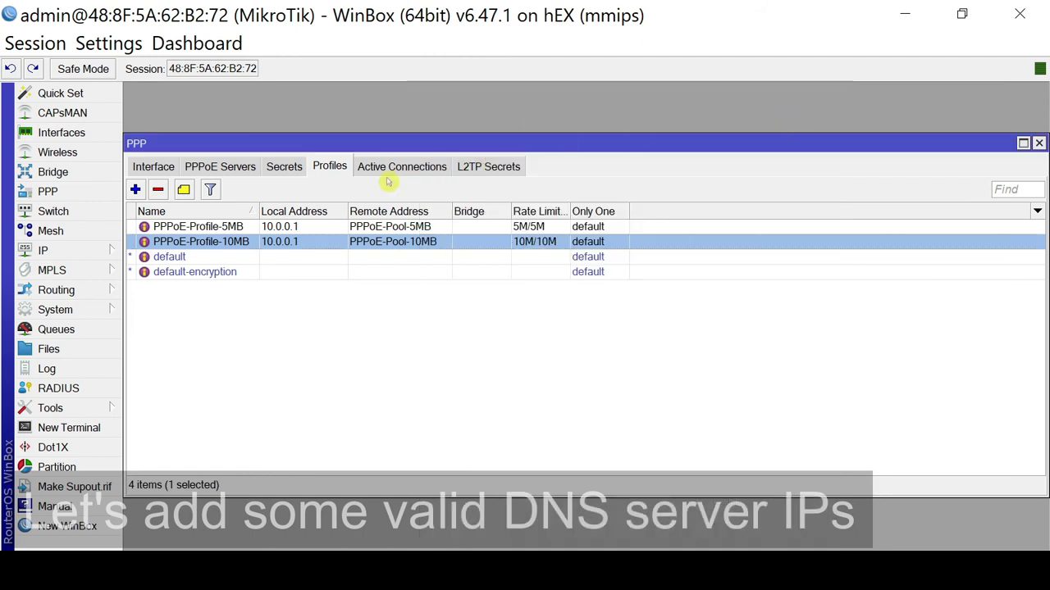
left_click(203, 227)
Close the PPP window, leaving an empty WinBox workspace on the router.
left_click(213, 241)
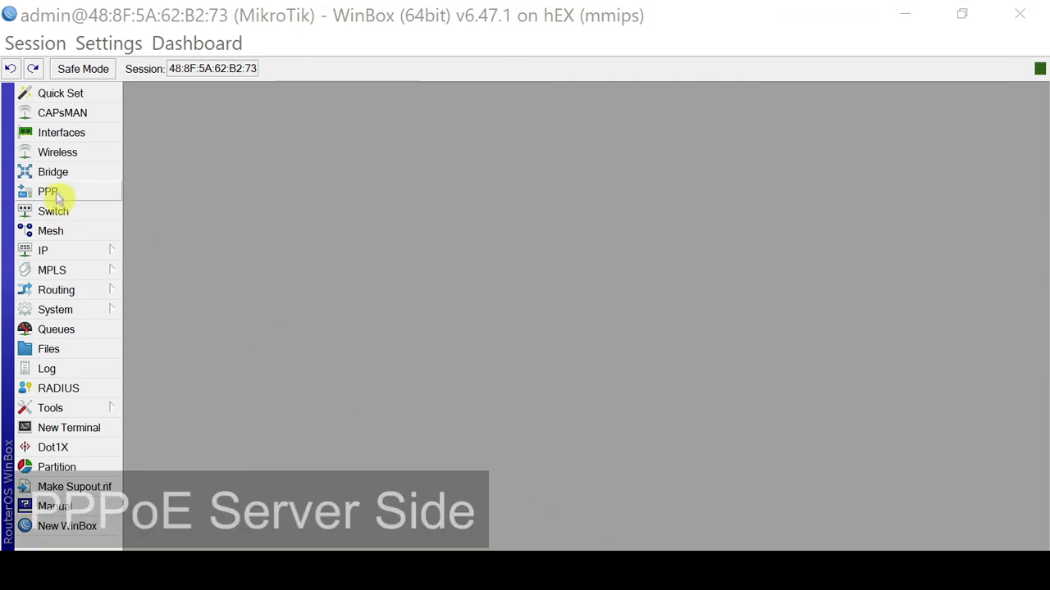
Check the PPP interfaces and the active connection of user1 at 10.5.0.250.
left_click(104, 195)
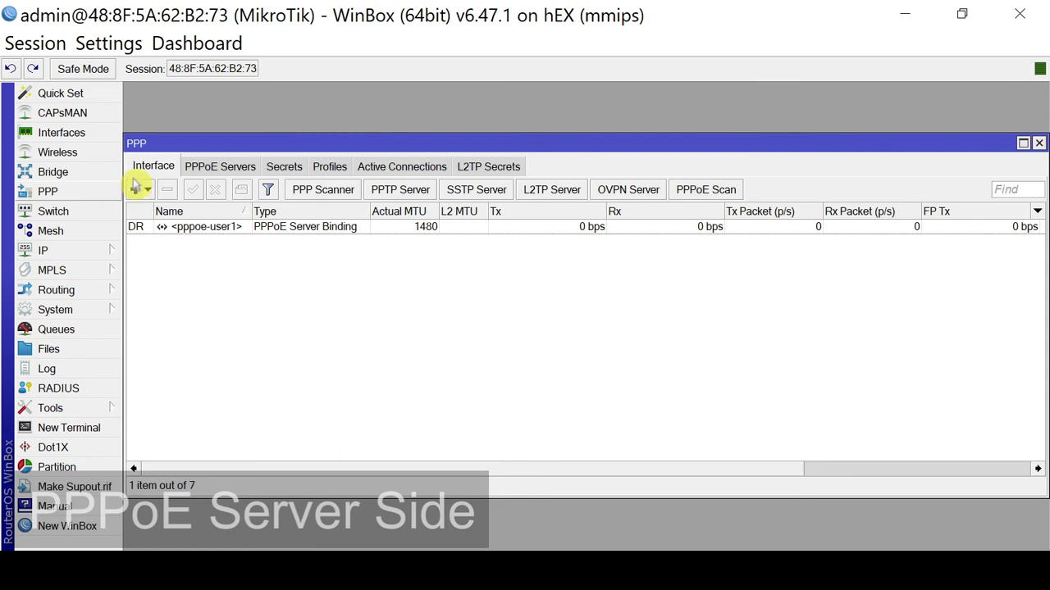
left_click(146, 231)
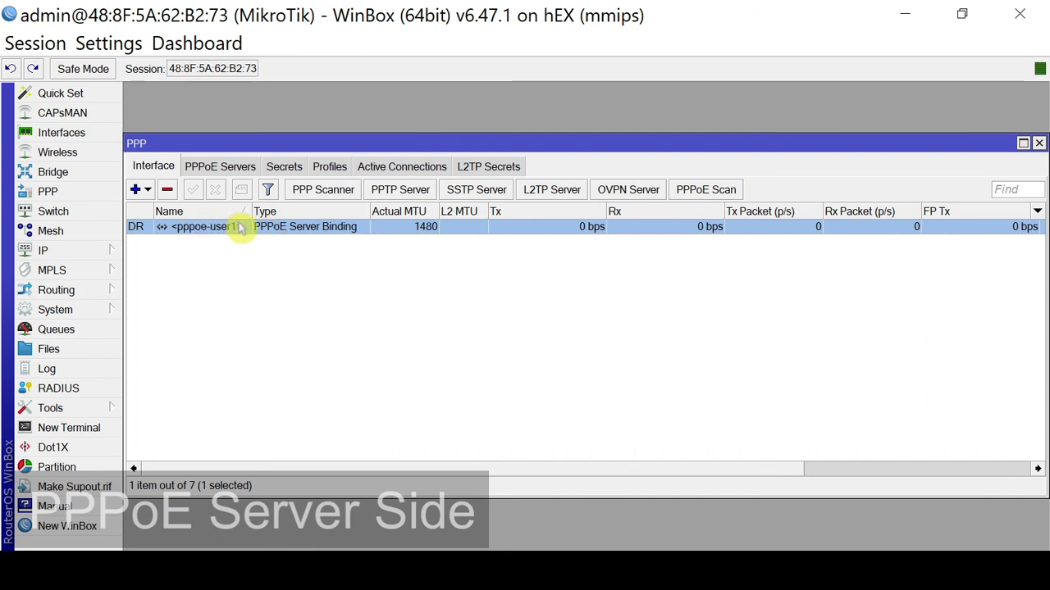
left_click(402, 166)
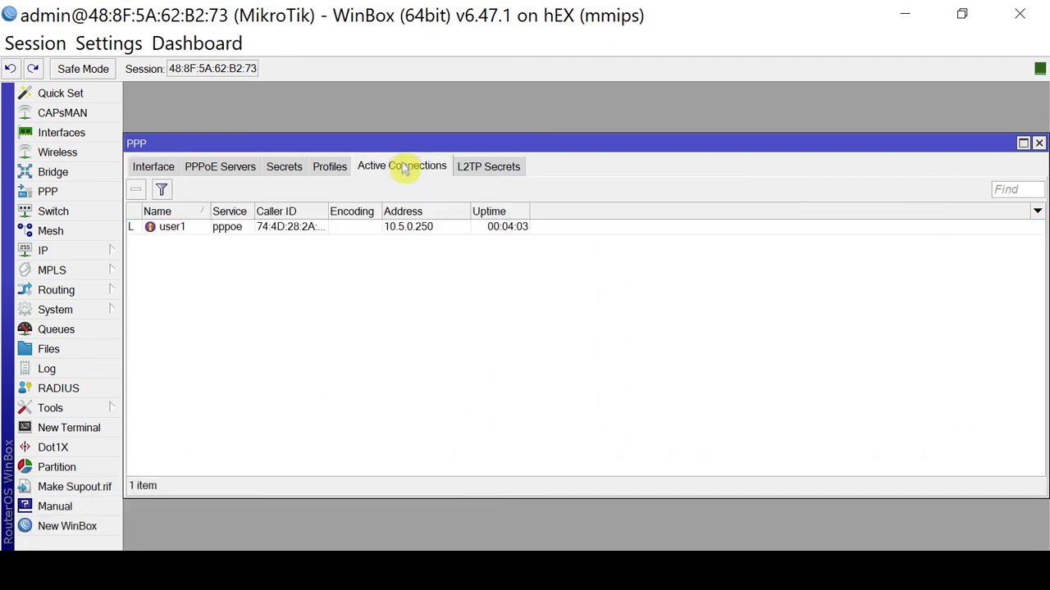
left_click(158, 231)
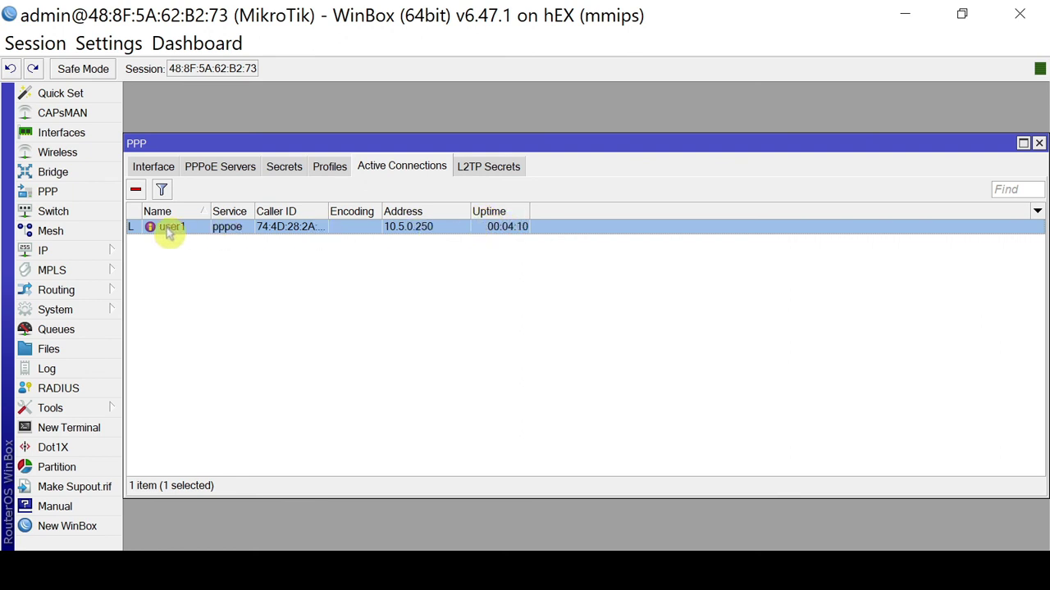
Show the dynamic simple queue <pppoe-user1> limited to 5M/5M beside the connections.
left_click(68, 331)
left_click(371, 228)
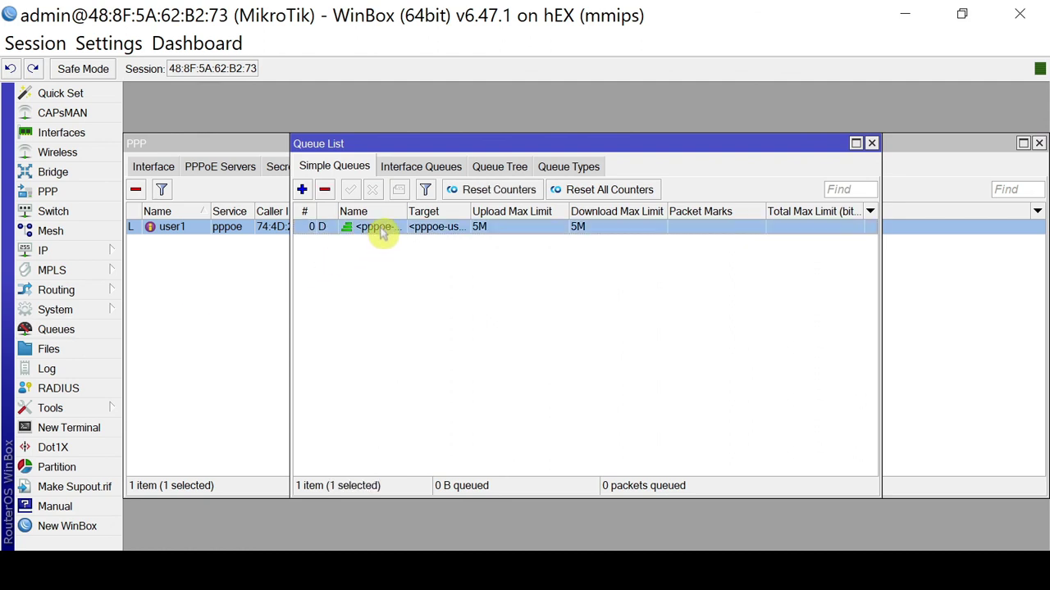
left_click_drag(406, 211, 440, 212)
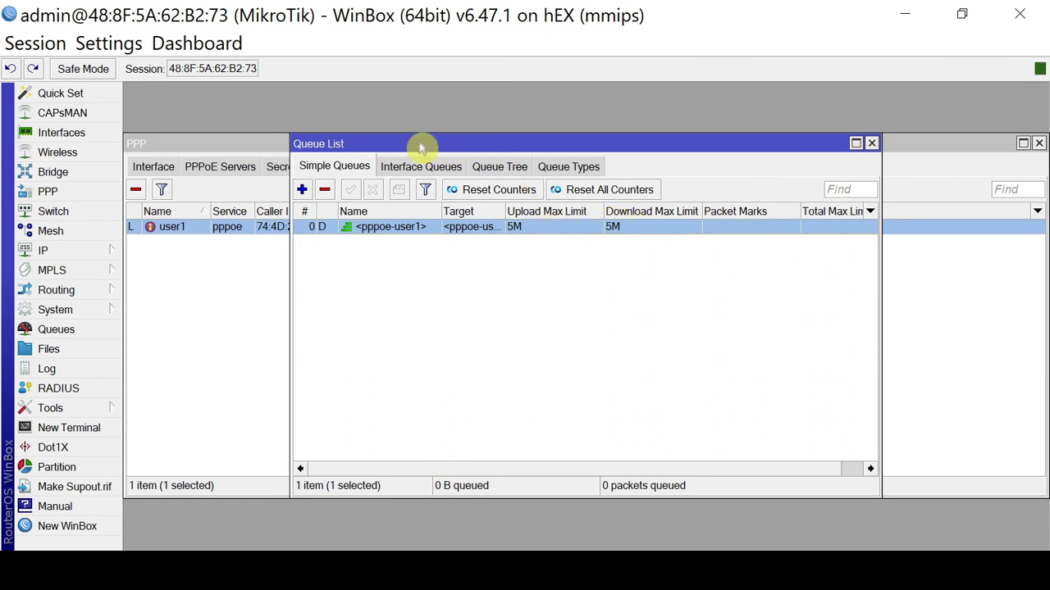
left_click_drag(419, 147, 689, 146)
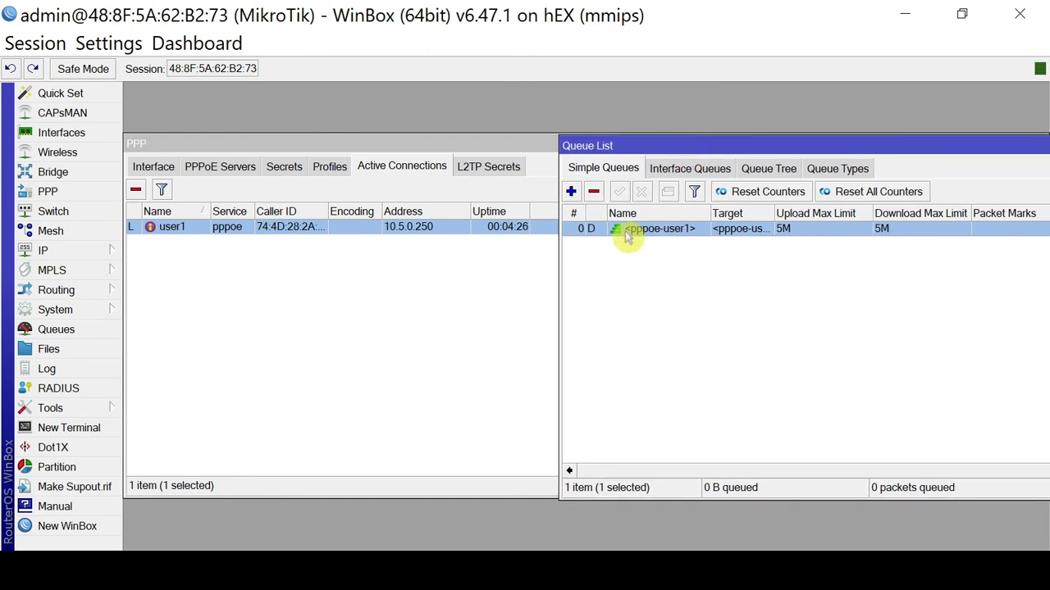